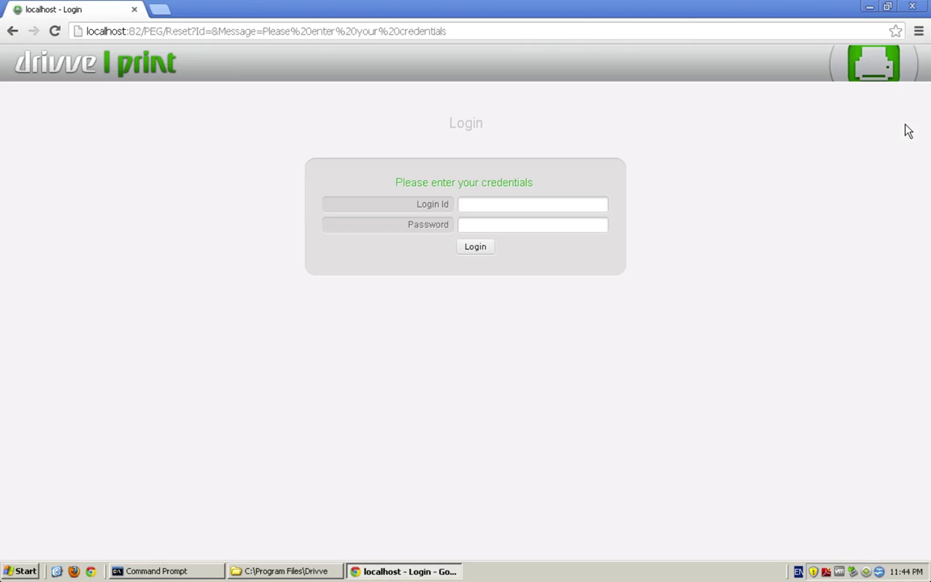
# Step: Log in to the Drivve | Print web console with the admin login ID and password
pyautogui.click(486, 204)
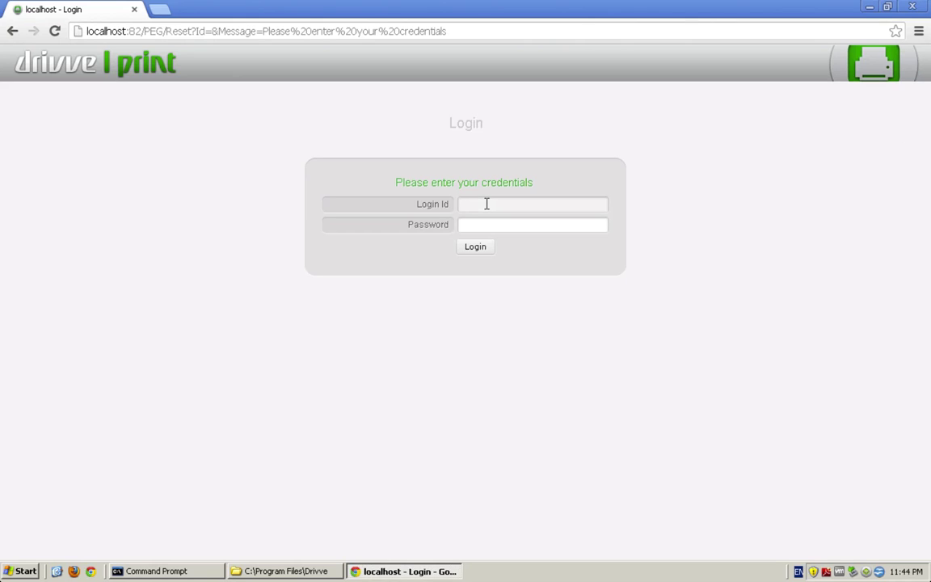
pyautogui.write('admin')
pyautogui.press('Tab')
pyautogui.write('admin')
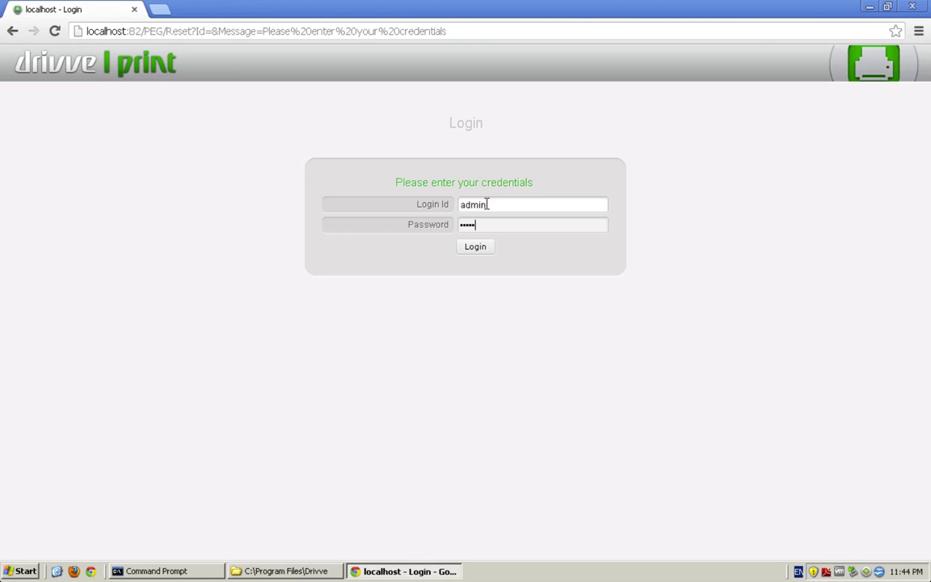
pyautogui.doubleClick(486, 204)
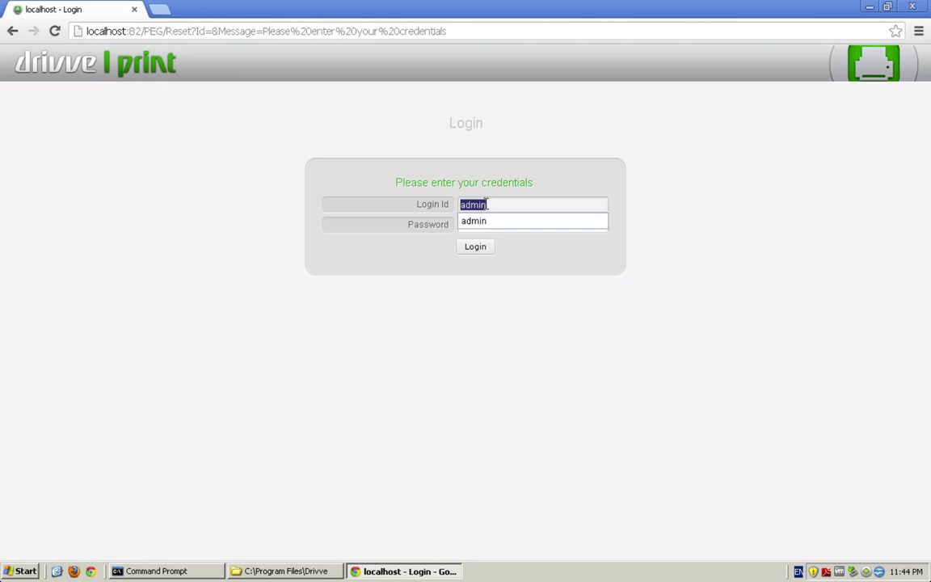
pyautogui.write('public')
pyautogui.doubleClick(484, 229)
pyautogui.write('public')
pyautogui.click(478, 249)
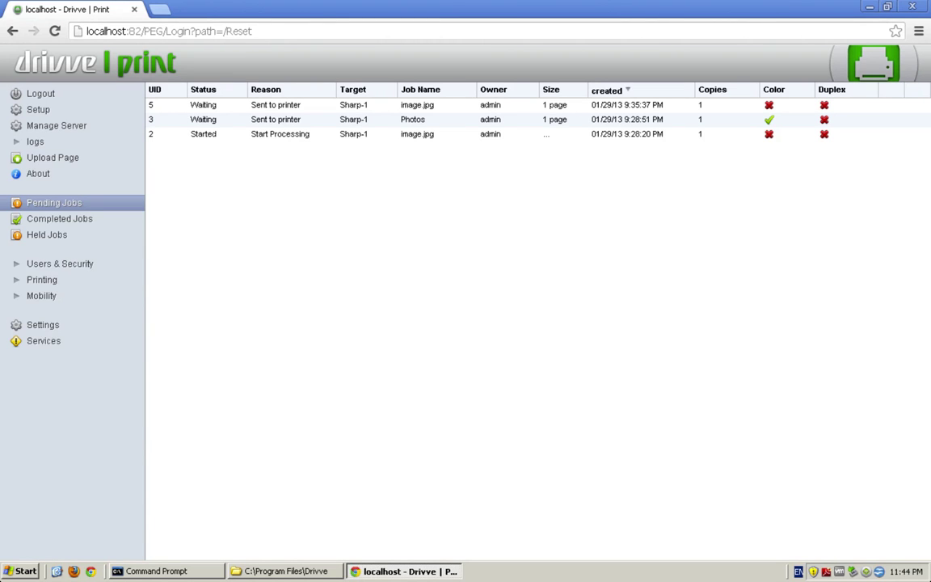
# Step: Check service status under Manage Server and version info under About, then go to Setup
pyautogui.click(87, 130)
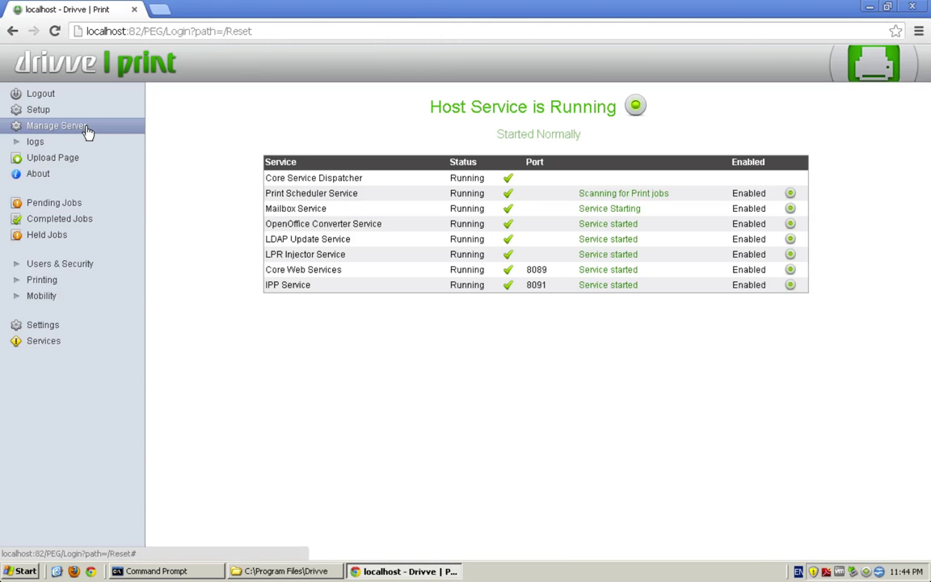
pyautogui.click(51, 171)
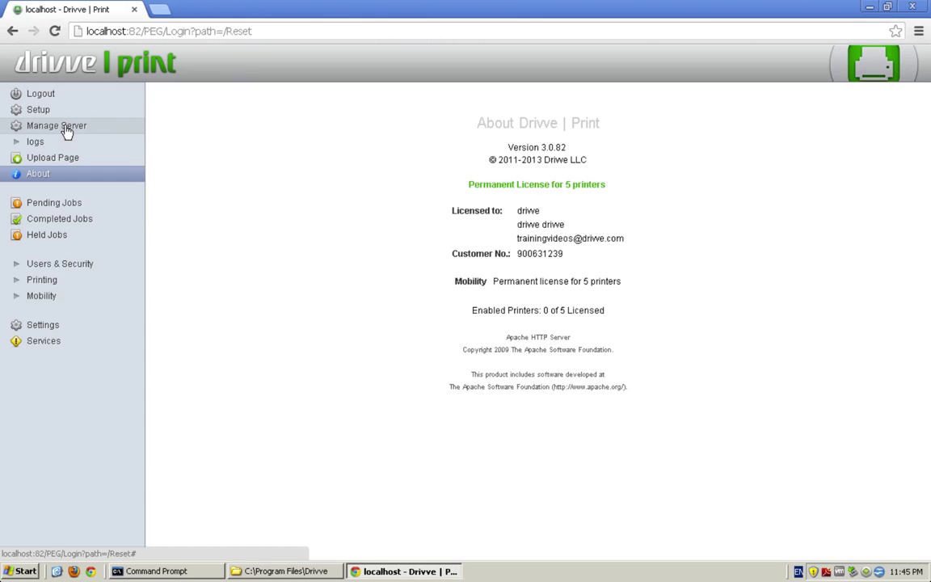
pyautogui.click(56, 114)
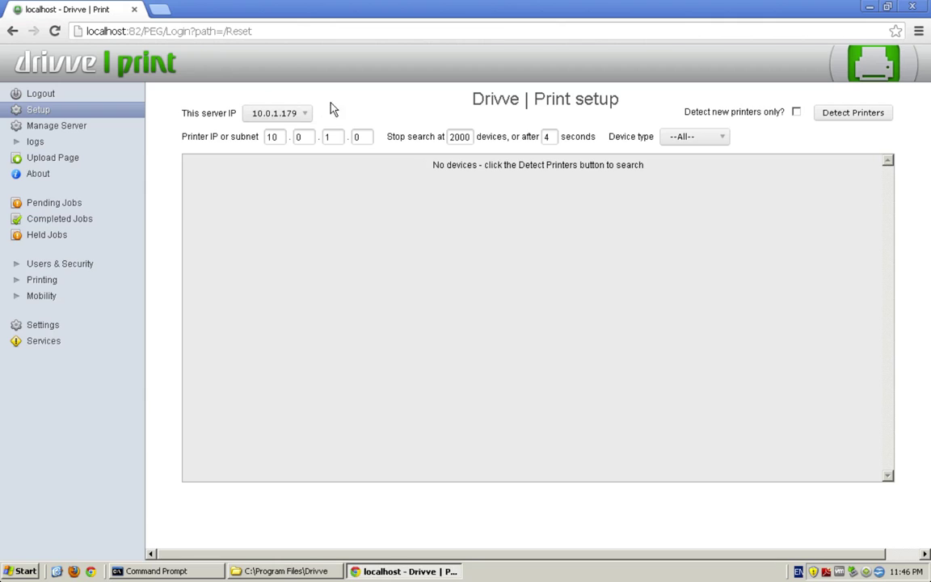
pyautogui.click(82, 281)
pyautogui.click(79, 297)
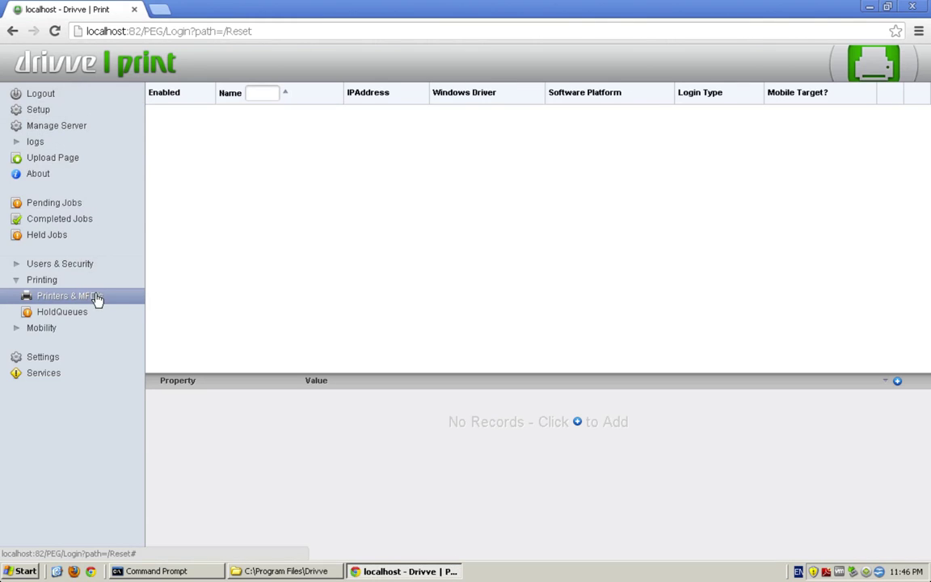
pyautogui.click(70, 112)
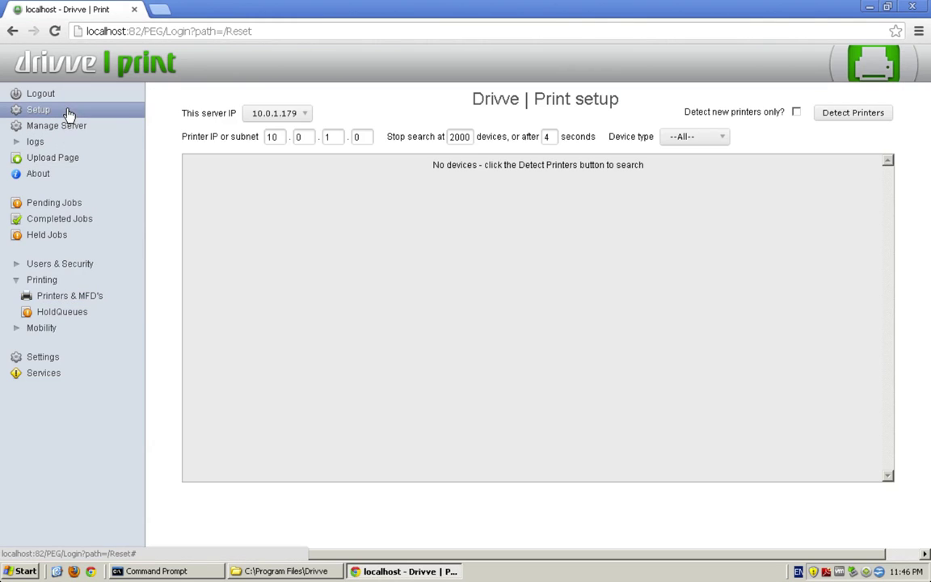
pyautogui.click(283, 118)
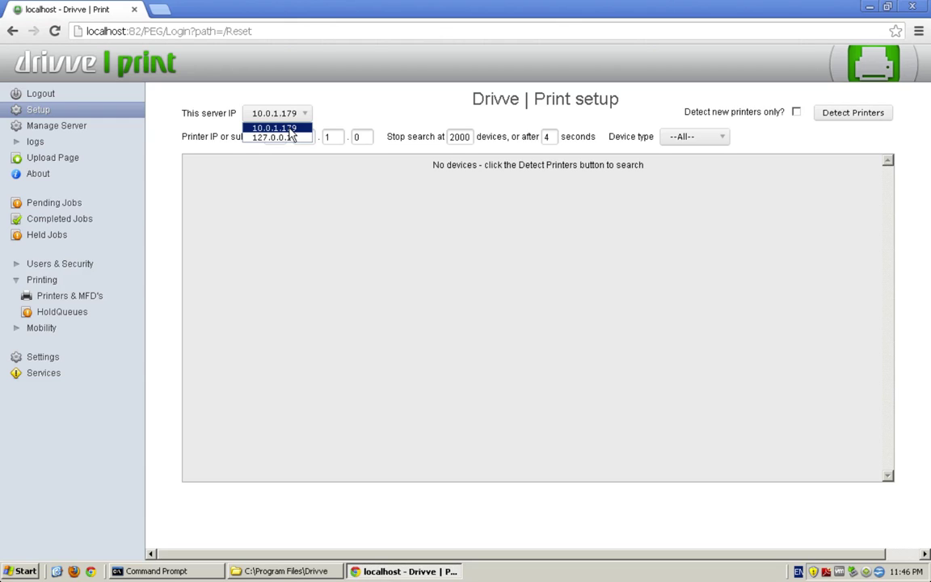
pyautogui.click(287, 137)
pyautogui.click(303, 117)
pyautogui.click(276, 128)
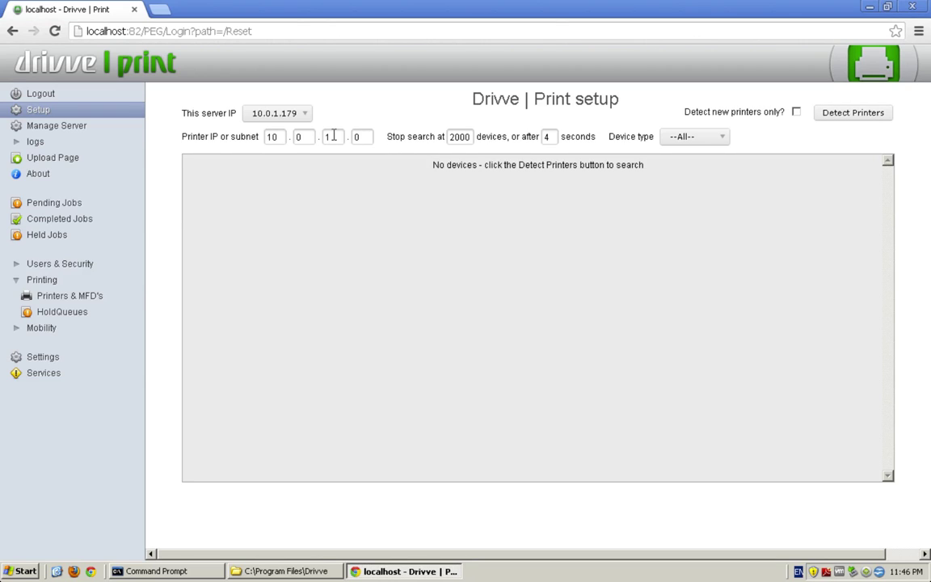
# Step: Detect printers on subnet 10.0.1.0 with device type left at --All--
pyautogui.click(848, 115)
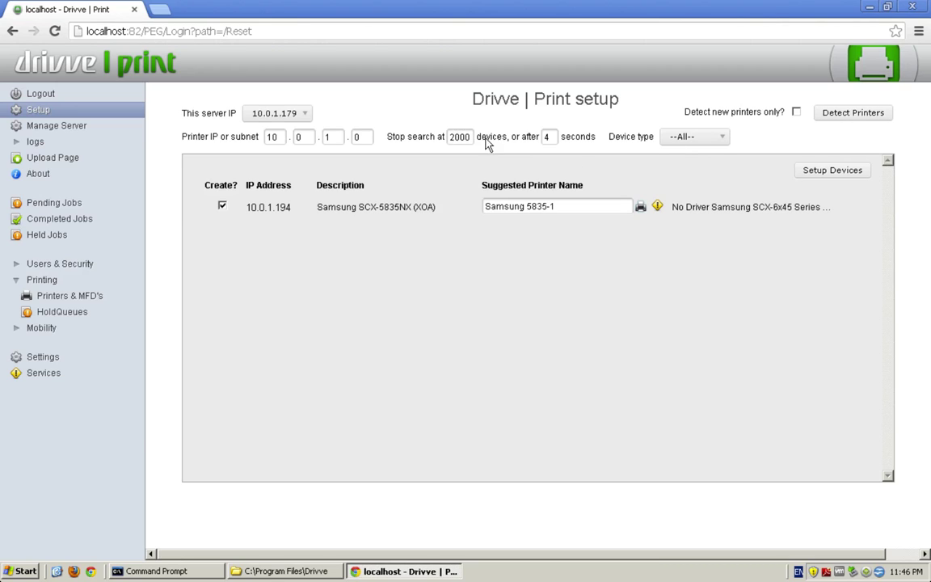
pyautogui.click(693, 136)
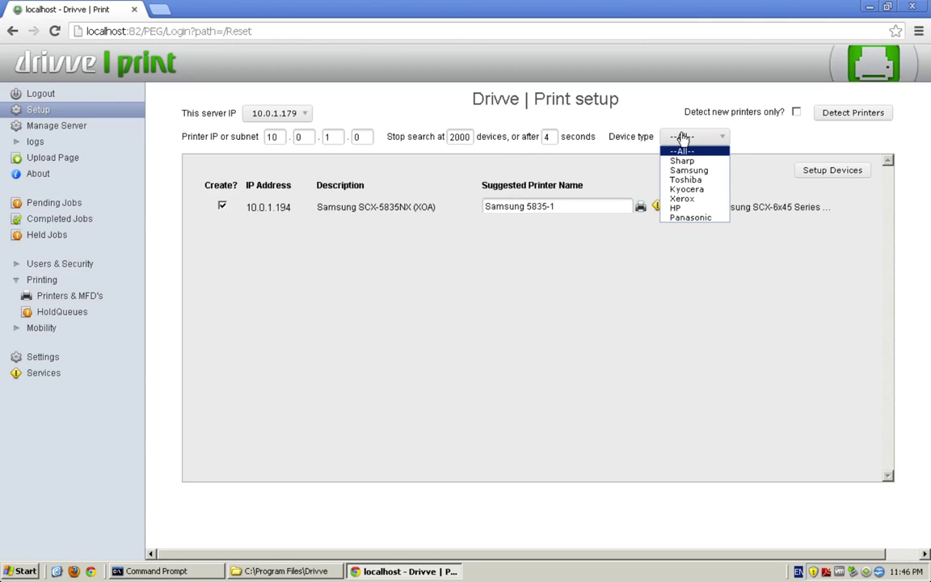
pyautogui.click(743, 141)
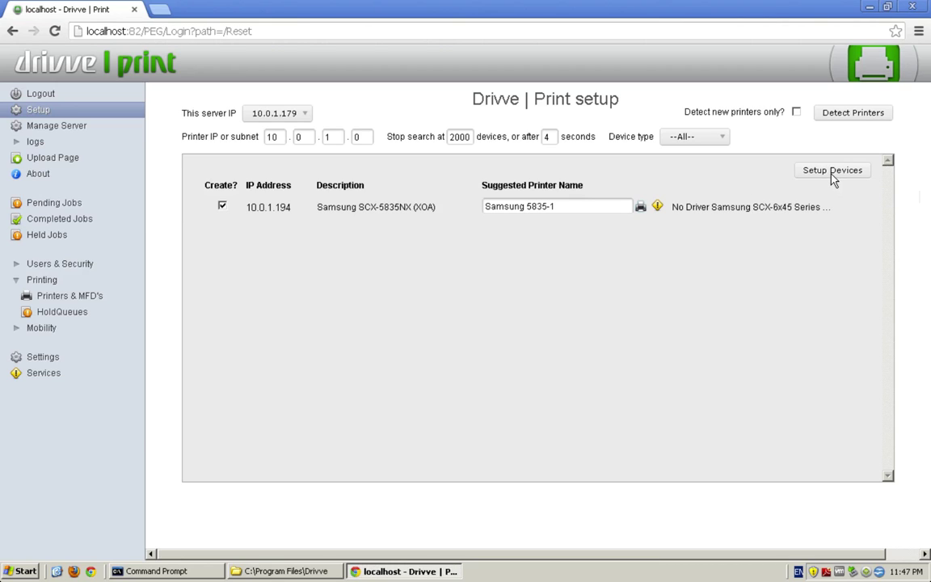
# Step: Set up the detected Samsung as Samsung 5835-1 and view it in Printers & MFD's
pyautogui.click(810, 178)
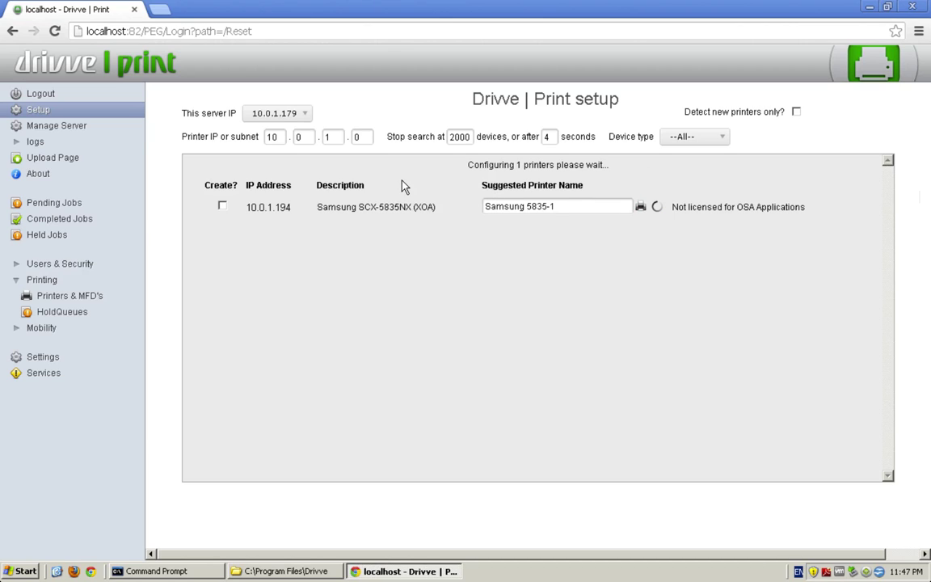
pyautogui.click(58, 299)
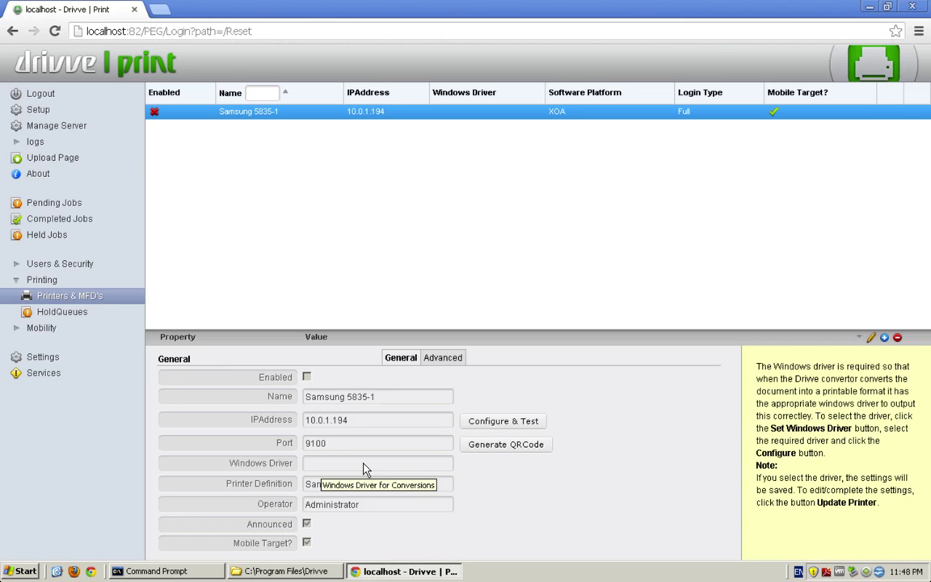
# Step: Enable Samsung 5835-1 and configure it with the Microsoft XPS Document Writer driver
pyautogui.click(871, 337)
pyautogui.click(306, 377)
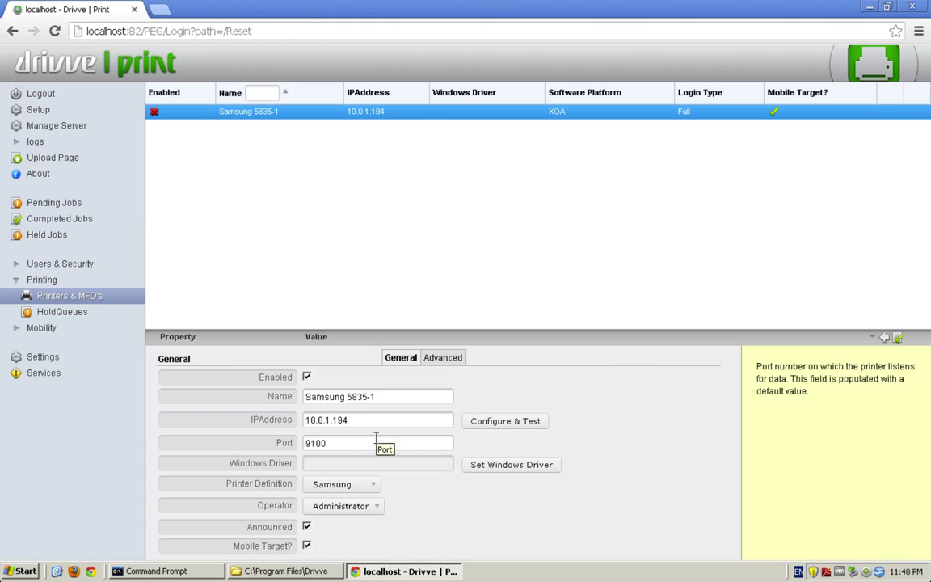
pyautogui.click(488, 466)
pyautogui.click(590, 473)
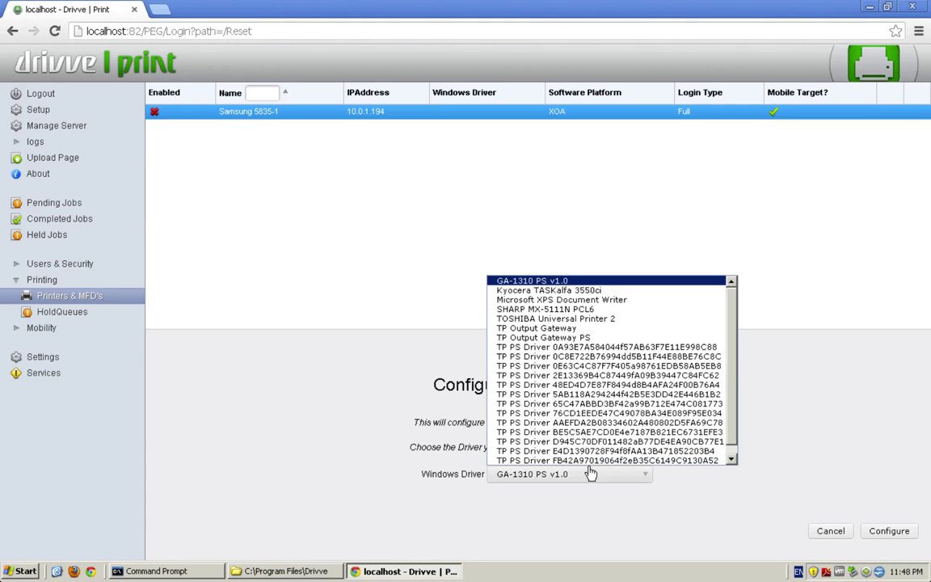
pyautogui.scroll(-1, 598, 403)
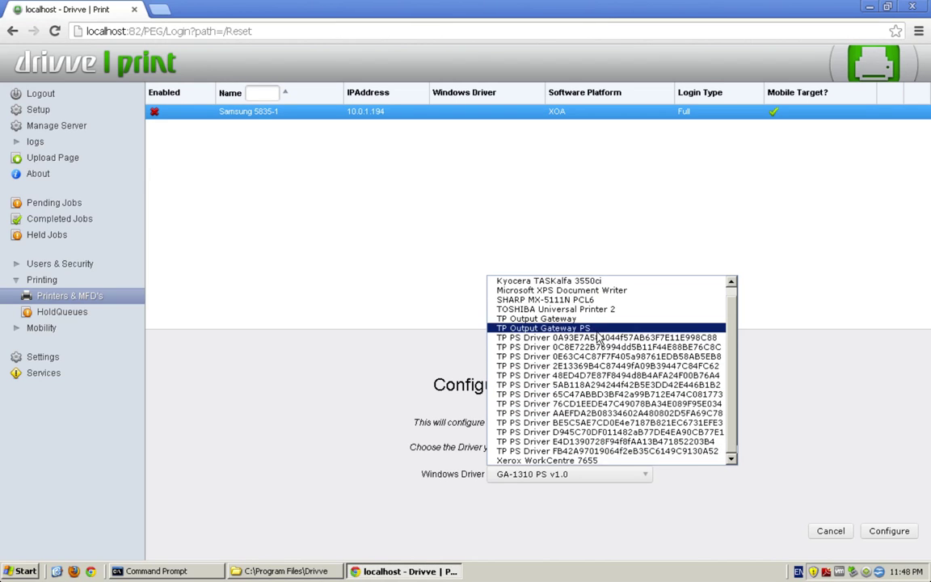
pyautogui.scroll(1, 598, 333)
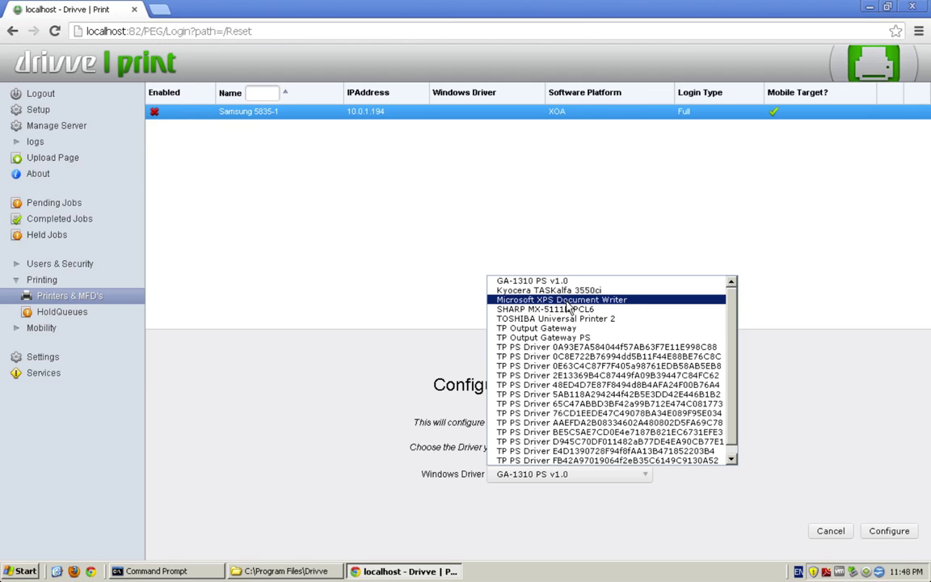
pyautogui.click(569, 300)
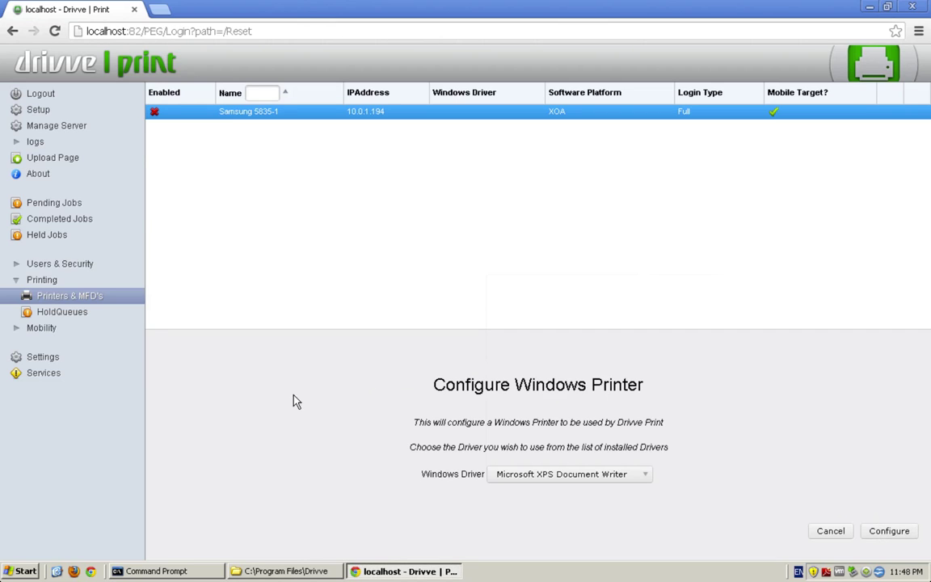
pyautogui.click(888, 530)
pyautogui.click(538, 501)
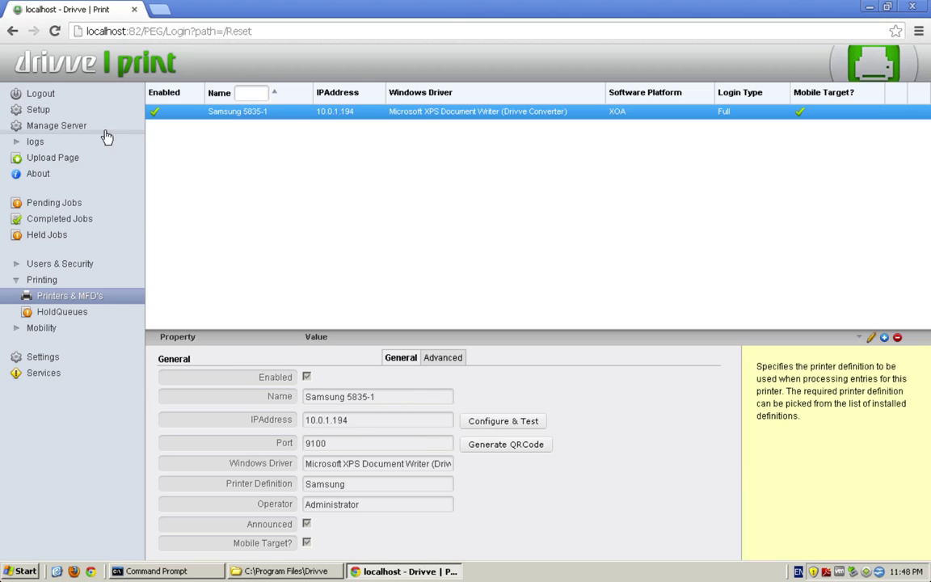
# Step: Back on Setup, detect printers at IP address 10.10.10.197
pyautogui.click(69, 113)
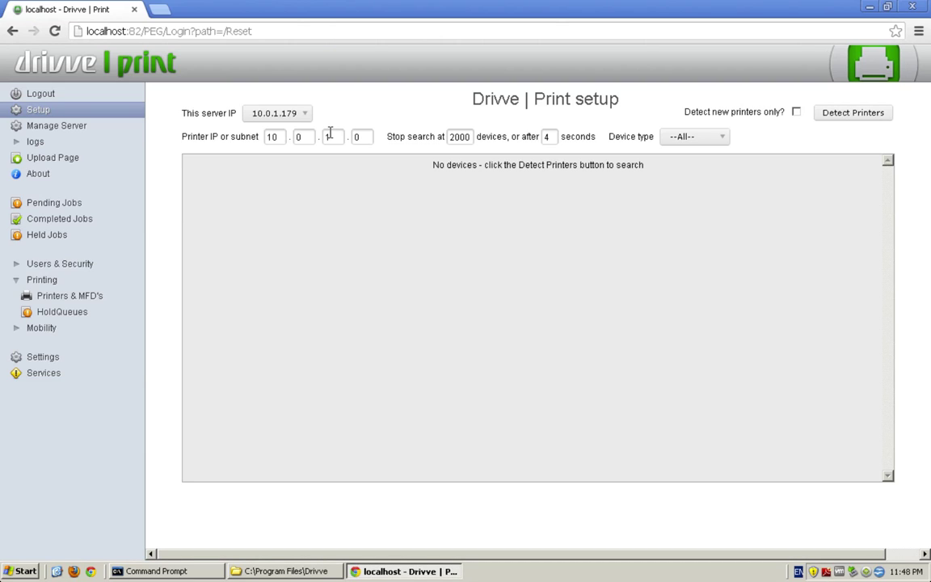
pyautogui.press('Tab')
pyautogui.write('10')
pyautogui.press('Tab')
pyautogui.write('10')
pyautogui.press('Tab')
pyautogui.write('197')
pyautogui.click(849, 113)
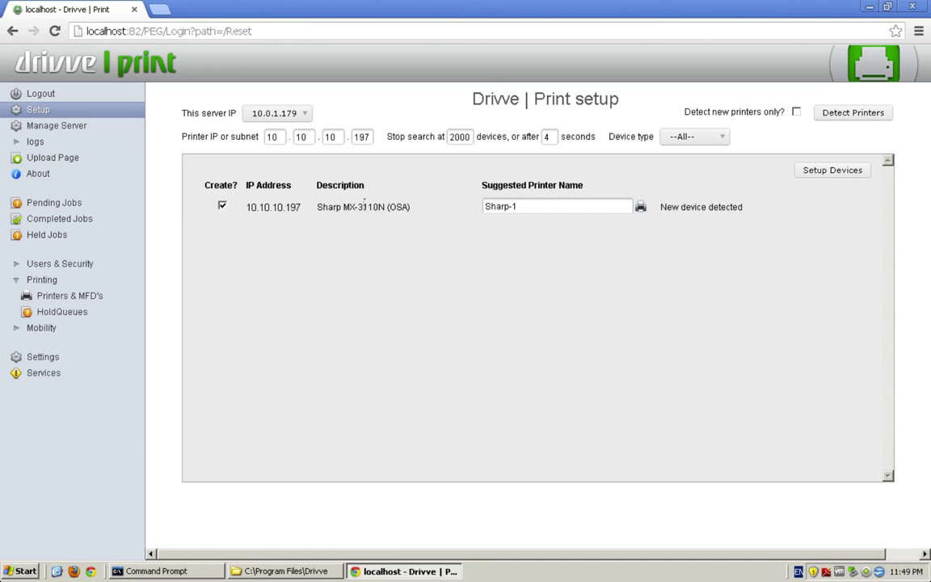
# Step: Rename Sharp-1 to 'Front Office Printer', set it up, and view the printers list
pyautogui.tripleClick(555, 206)
pyautogui.press('BackSpace')
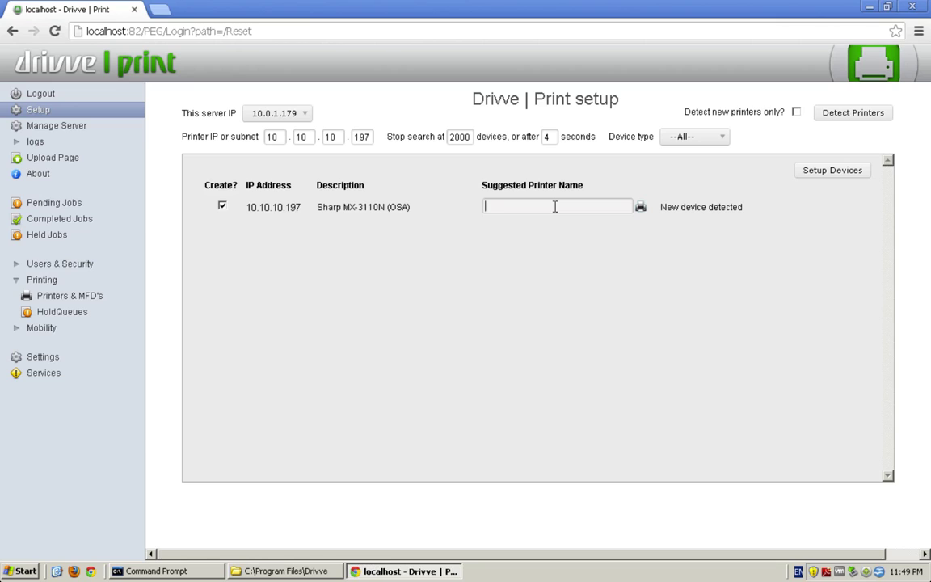
pyautogui.write('Front Office Printer')
pyautogui.click(827, 170)
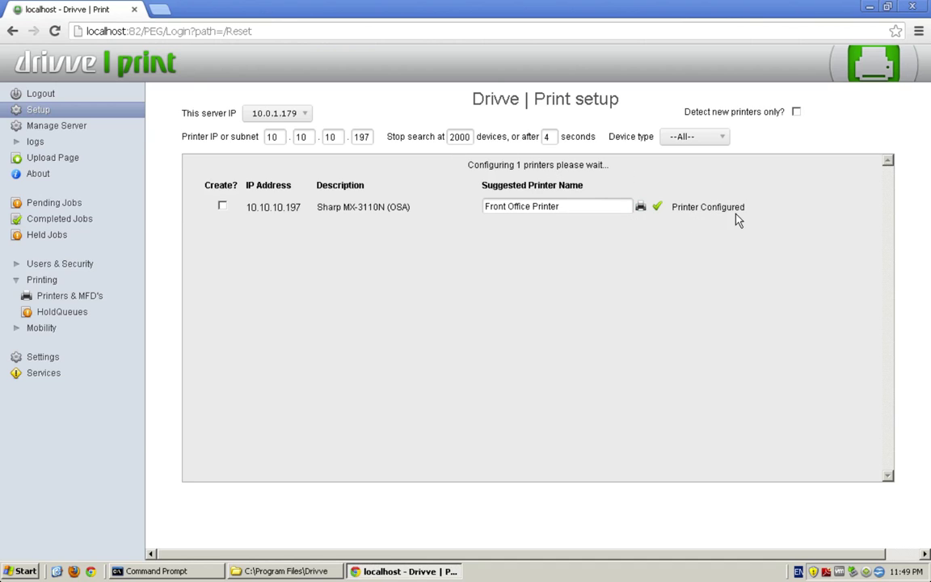
pyautogui.click(79, 297)
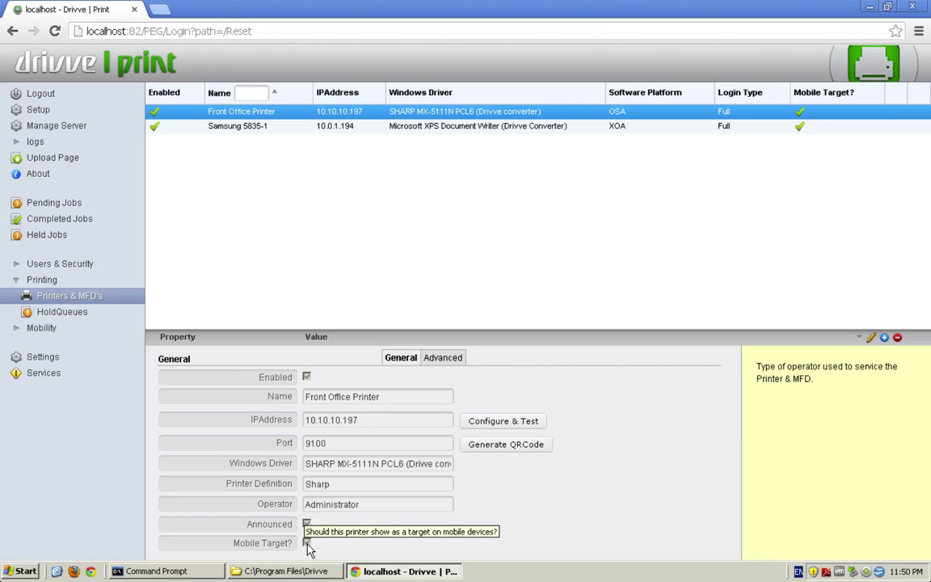
pyautogui.click(439, 360)
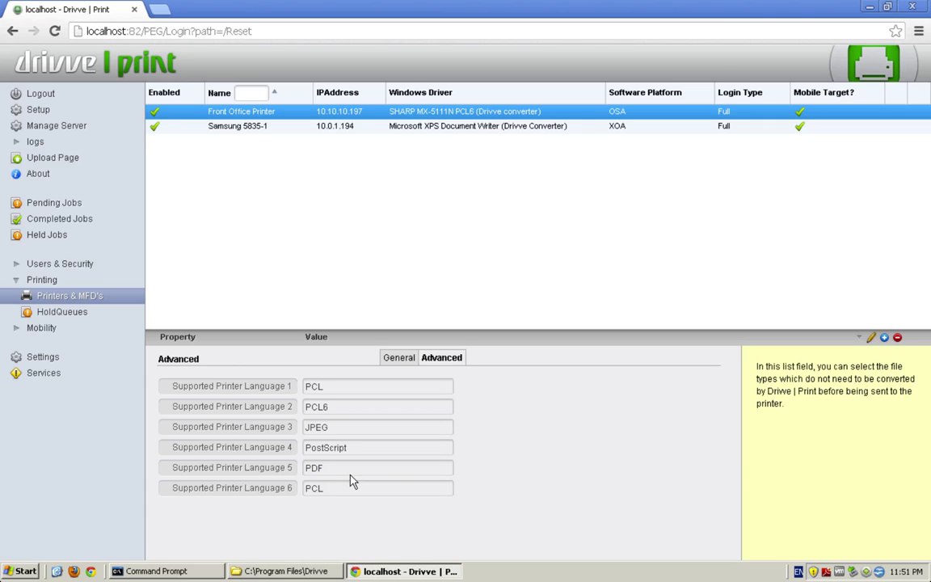
pyautogui.click(398, 357)
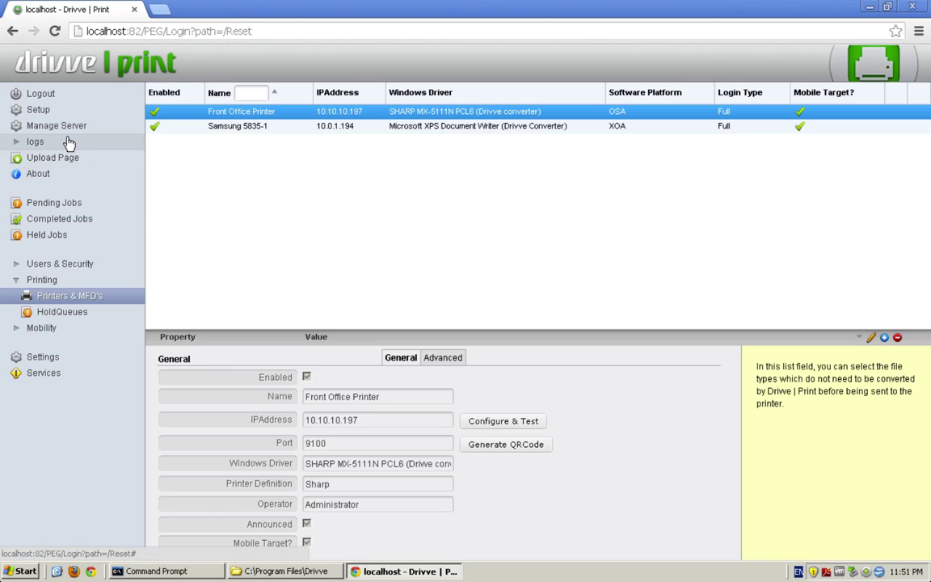
# Step: Open the Upload Page and keep Front Office Printer as the target
pyautogui.click(45, 159)
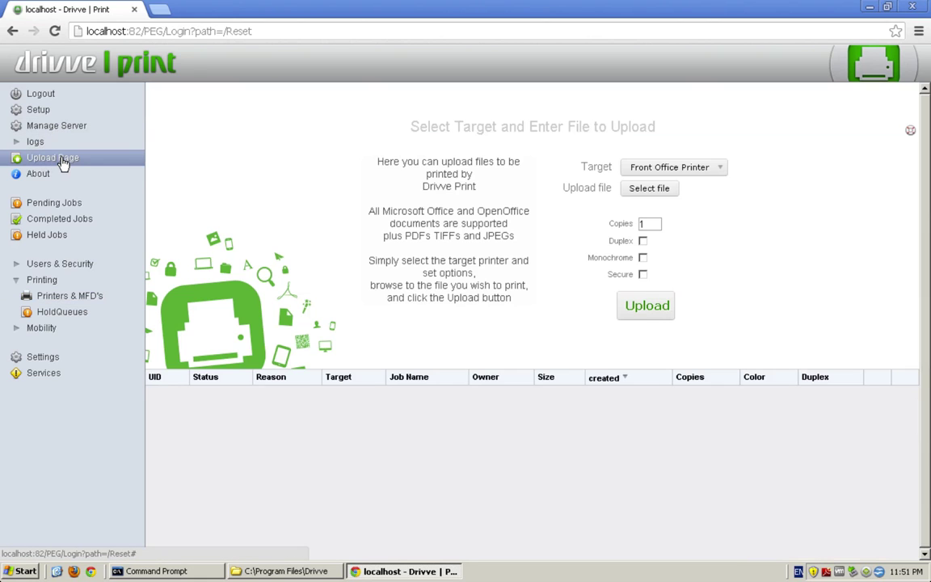
pyautogui.click(699, 168)
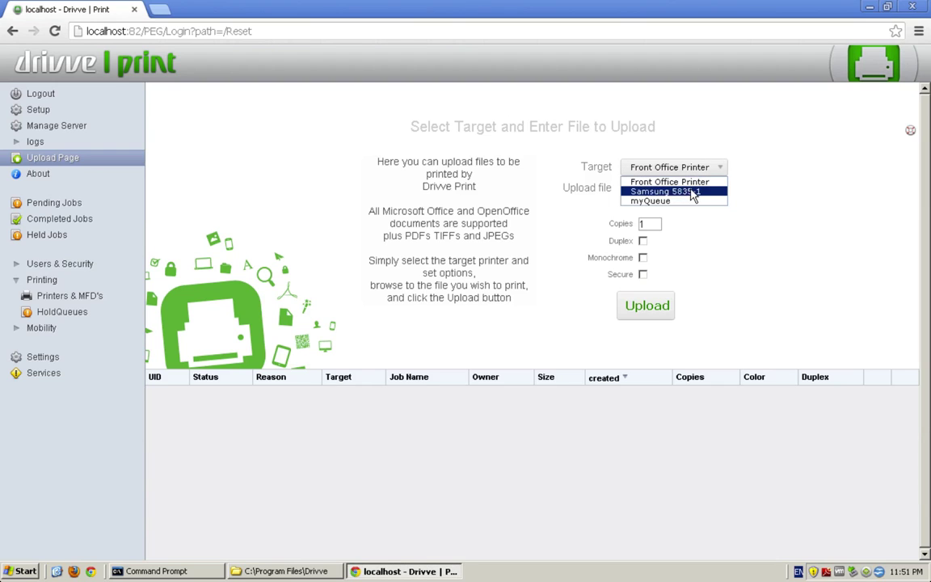
pyautogui.click(782, 204)
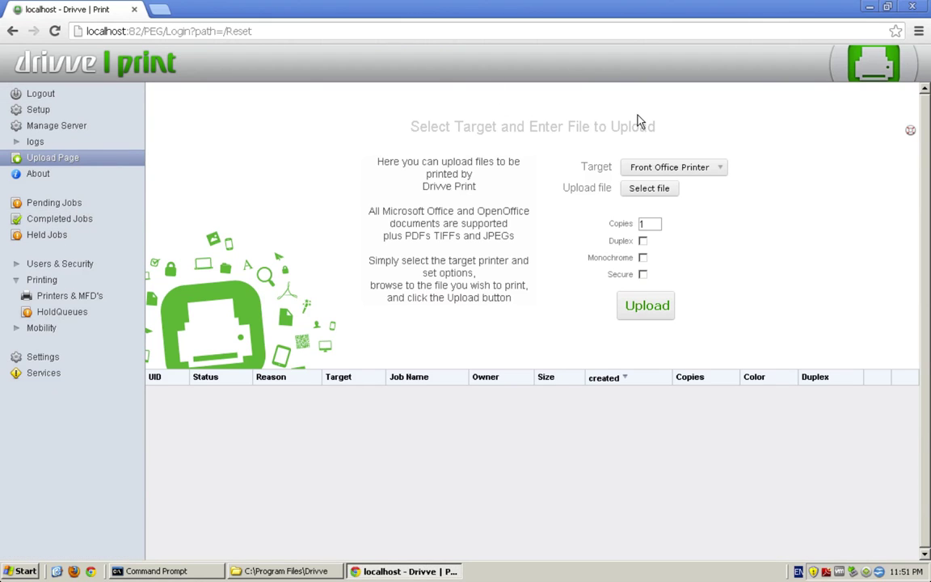
# Step: Browse to C:\Program Files\Drivve\Drivve Print\doc\en and pick the Administrators Manual PDF
pyautogui.click(661, 190)
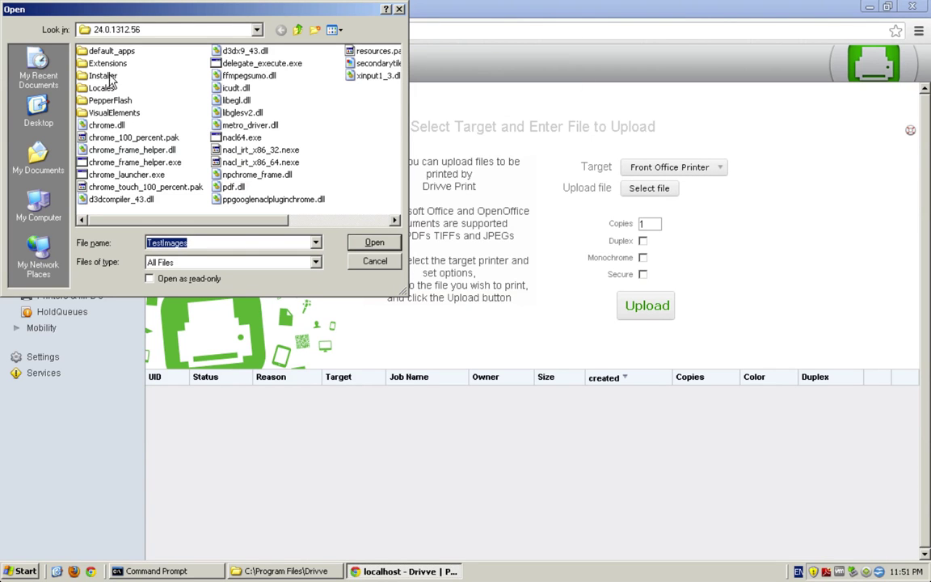
pyautogui.moveTo(166, 221)
pyautogui.mouseDown()
pyautogui.moveTo(291, 204)
pyautogui.moveTo(159, 223)
pyautogui.mouseUp()
pyautogui.click(38, 206)
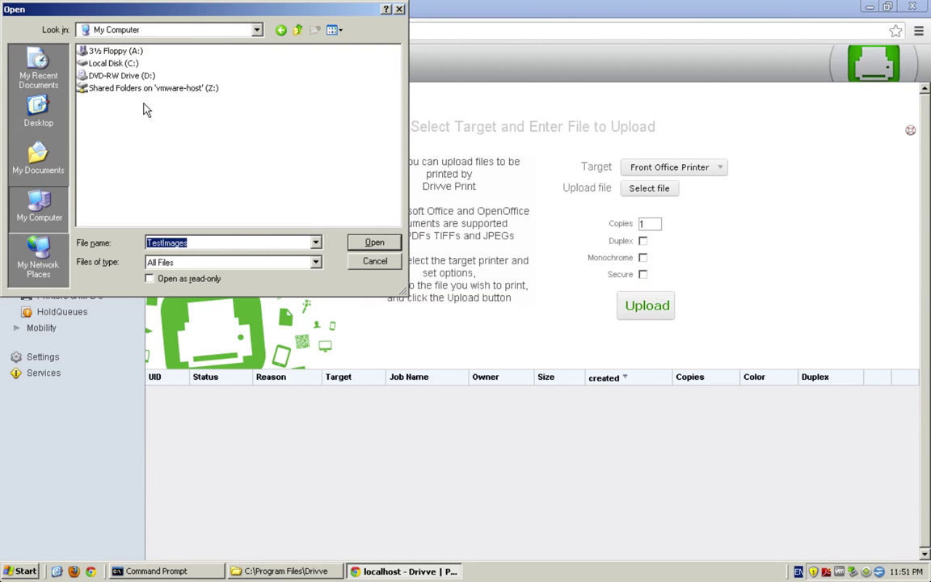
pyautogui.doubleClick(113, 63)
pyautogui.doubleClick(93, 105)
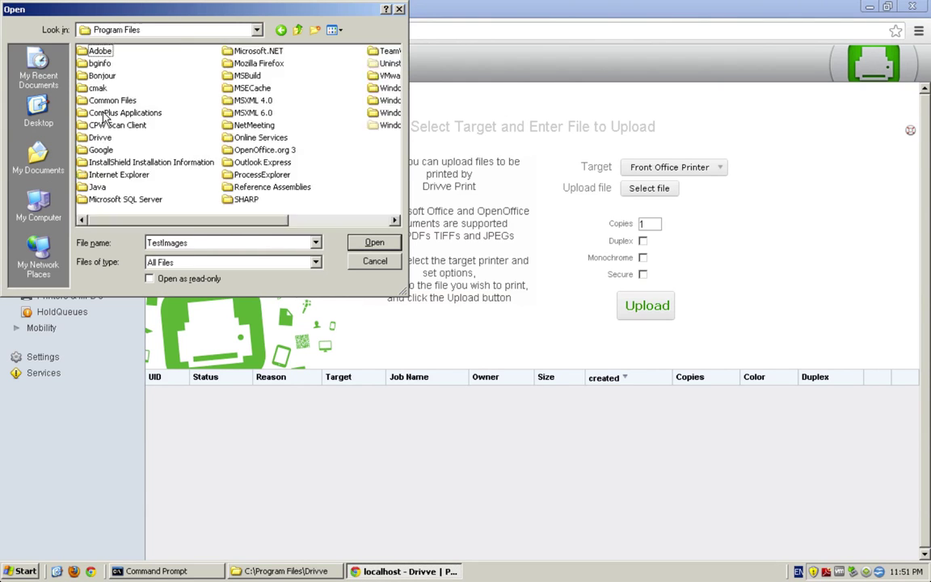
pyautogui.doubleClick(95, 137)
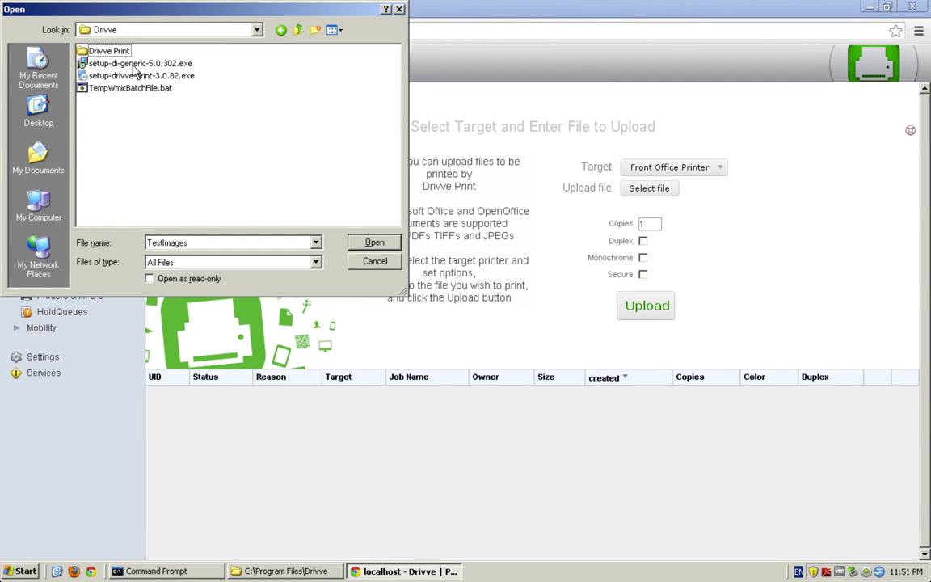
pyautogui.doubleClick(107, 51)
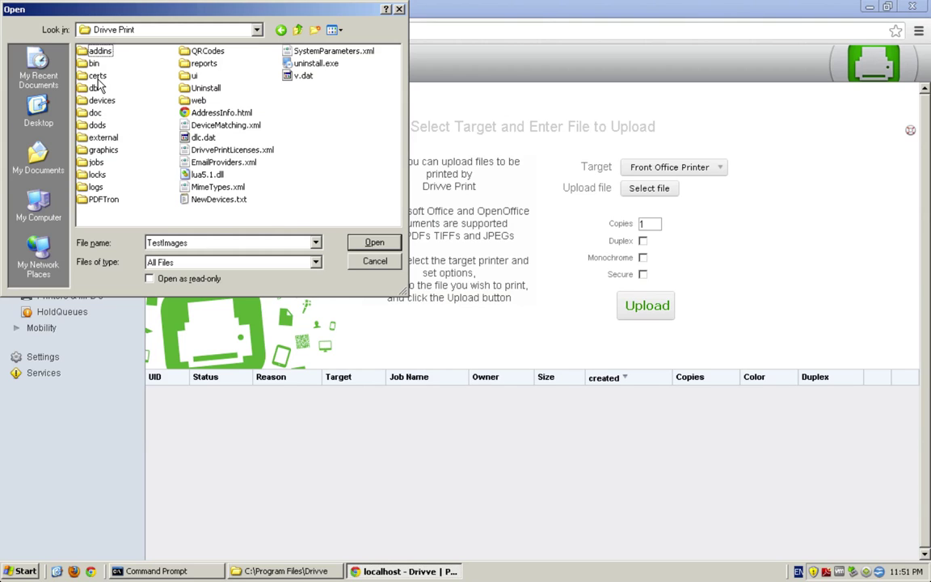
pyautogui.doubleClick(95, 114)
pyautogui.doubleClick(91, 63)
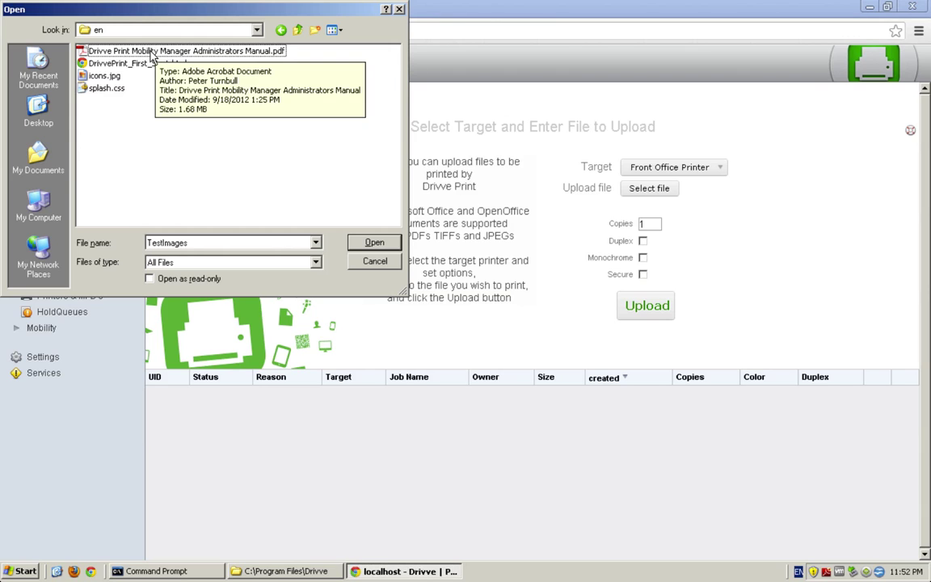
pyautogui.doubleClick(147, 51)
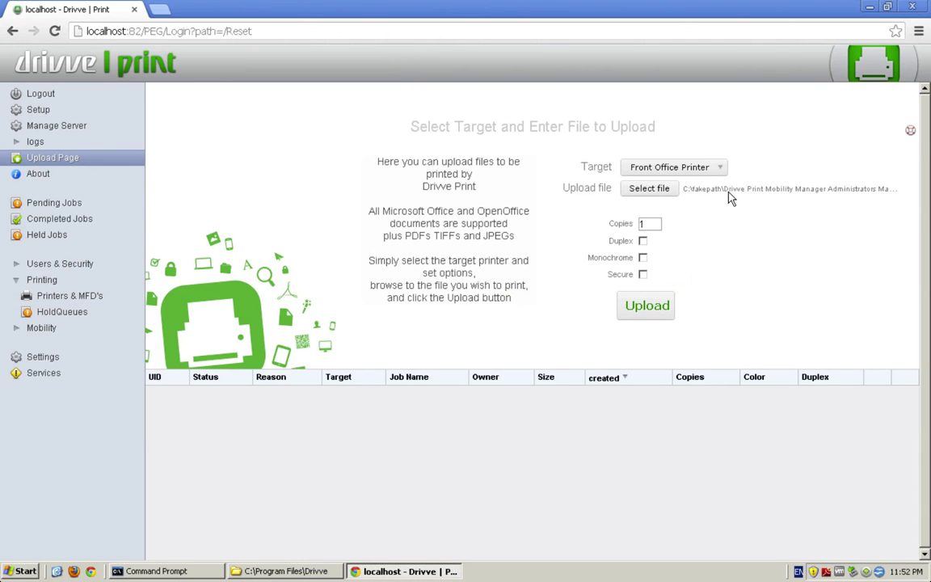
# Step: Upload the manual in monochrome to Front Office Printer and confirm it in Pending Jobs
pyautogui.click(643, 257)
pyautogui.click(658, 307)
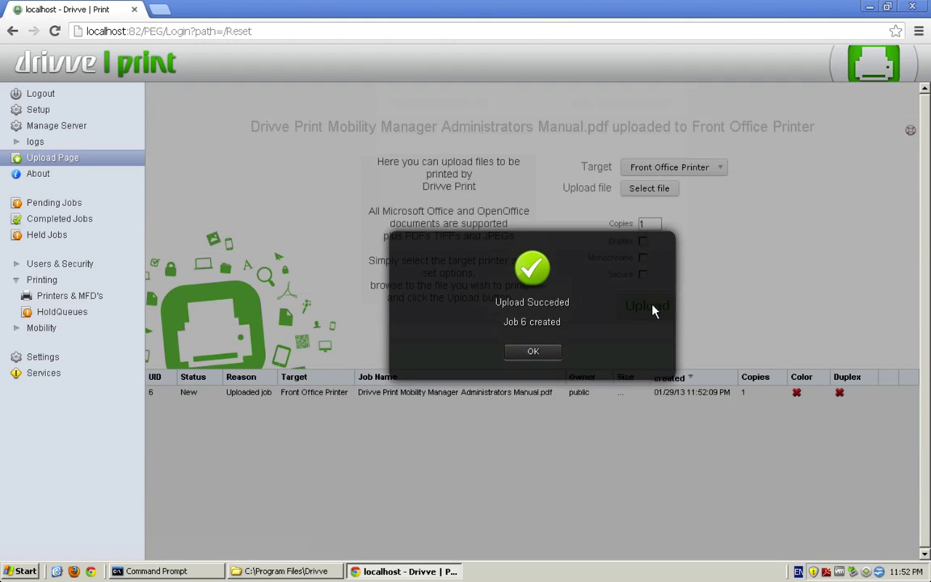
pyautogui.click(544, 369)
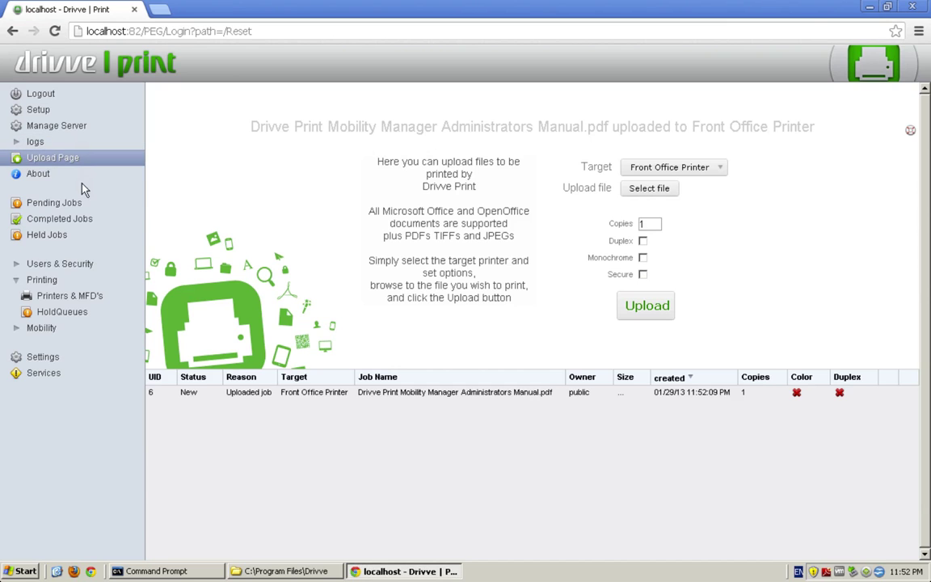
pyautogui.click(57, 203)
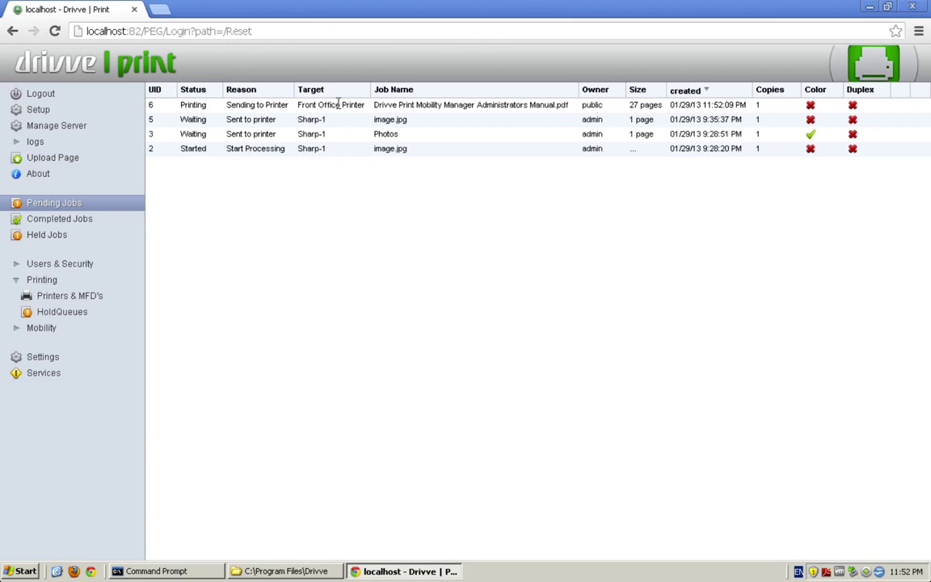
pyautogui.click(430, 102)
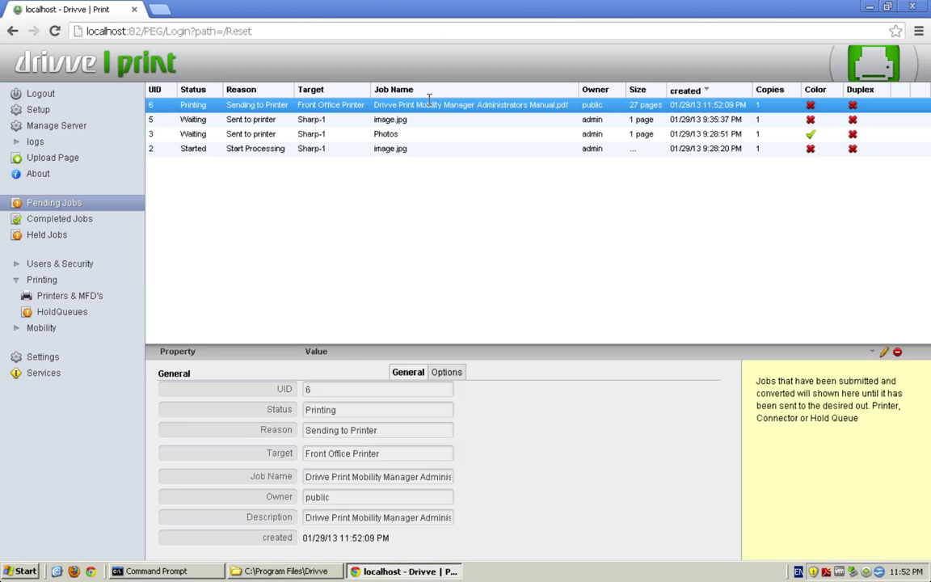
pyautogui.click(897, 353)
pyautogui.click(572, 492)
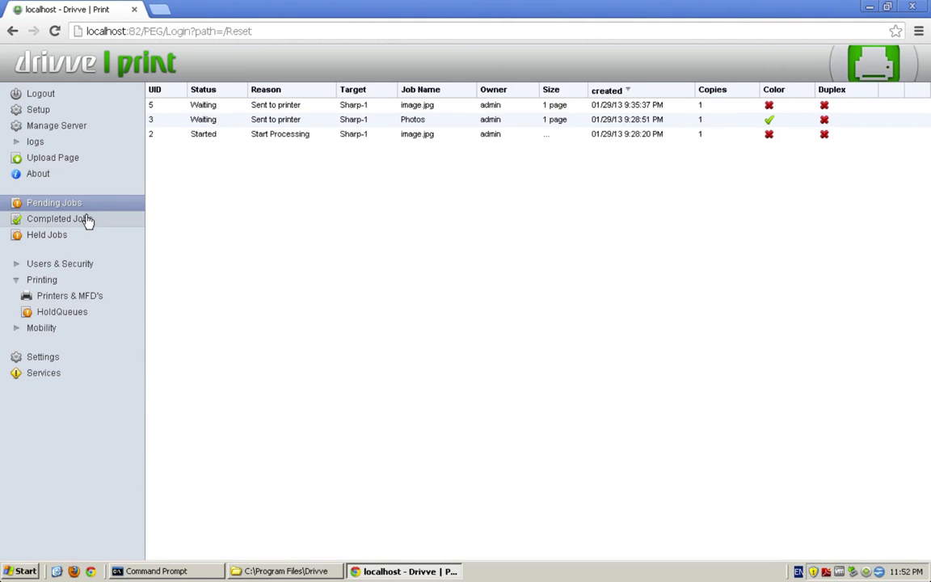
pyautogui.click(85, 219)
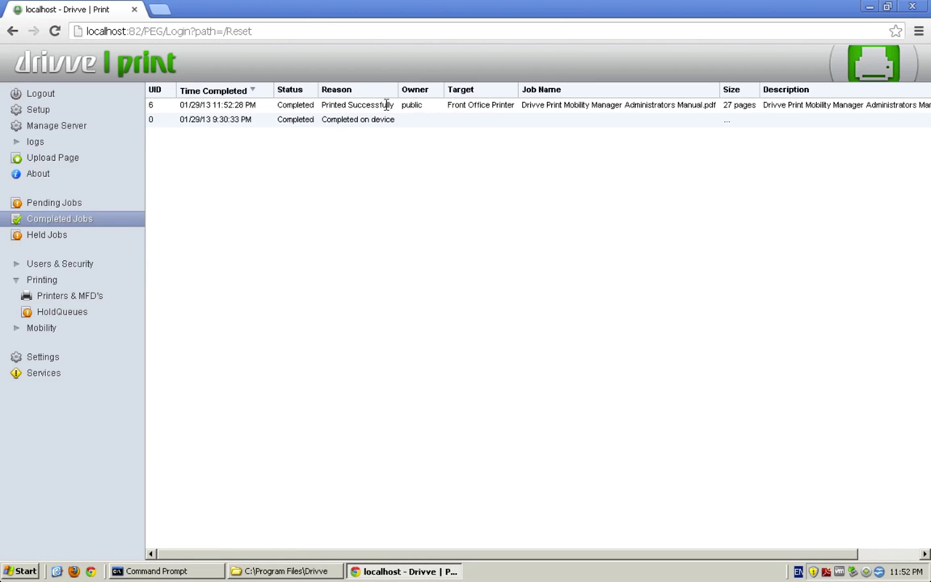
pyautogui.click(89, 126)
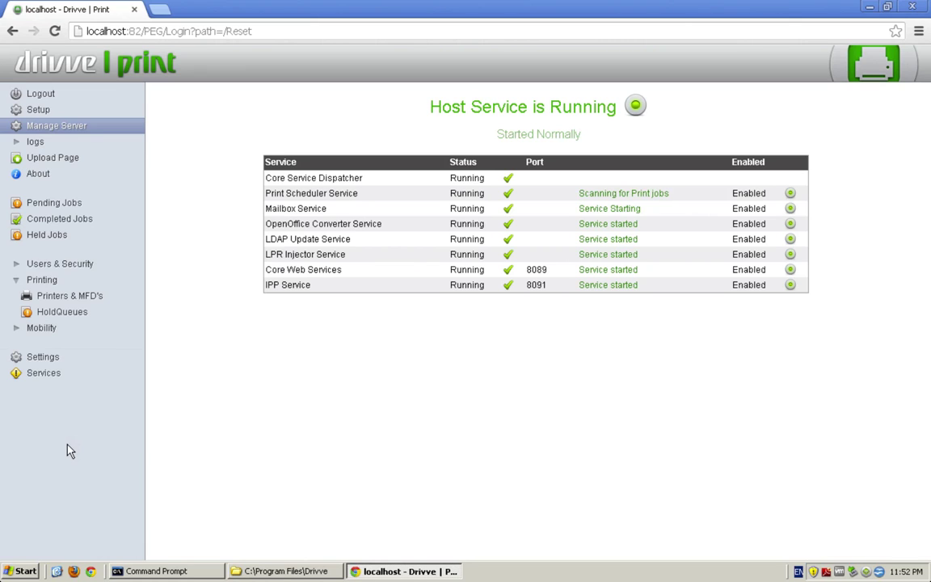
# Step: From Start > Control Panel > Printers and Faxes, open Printing Preferences for SHARP MX-5111N PCL6 (Drivve converter)
pyautogui.click(24, 572)
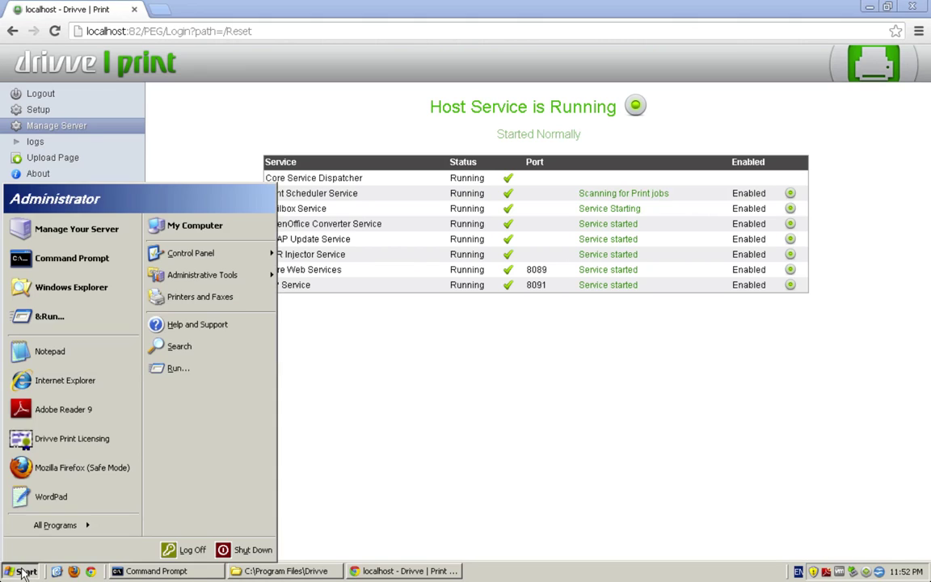
pyautogui.moveTo(58, 525)
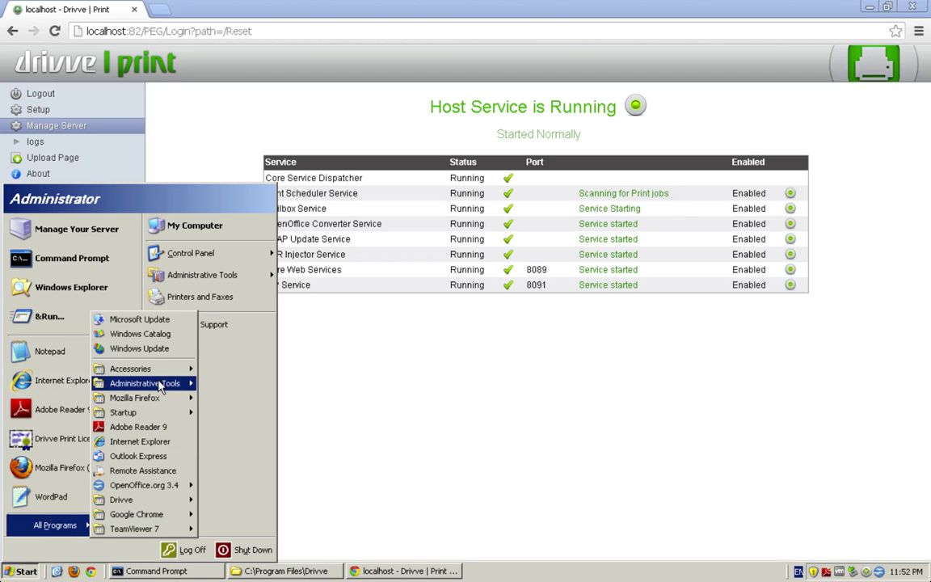
pyautogui.moveTo(149, 383)
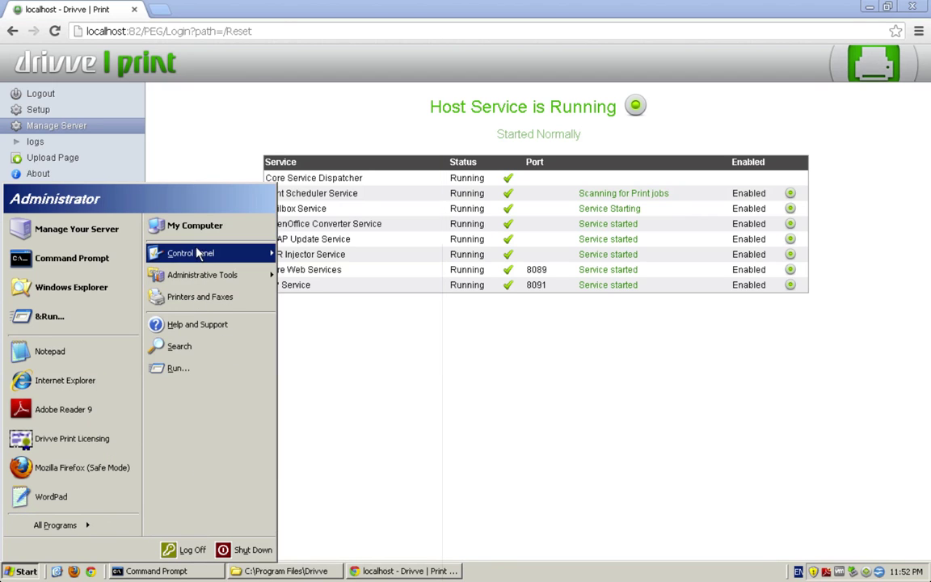
pyautogui.moveTo(217, 259)
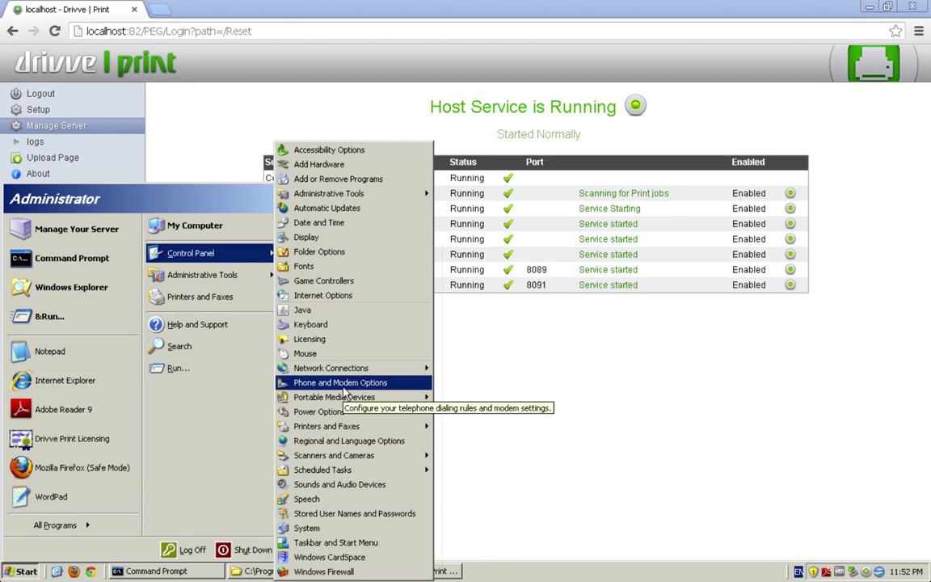
pyautogui.moveTo(343, 429)
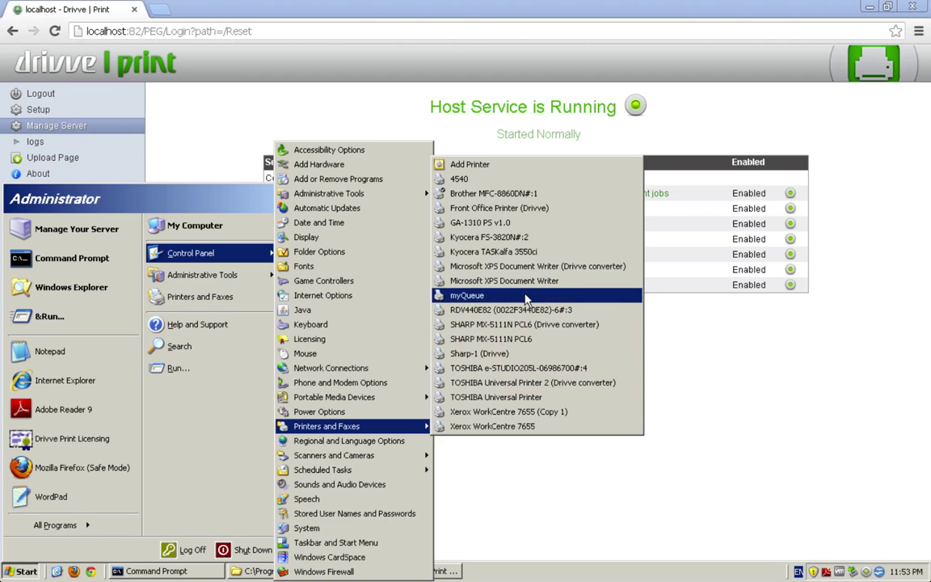
pyautogui.rightClick(531, 324)
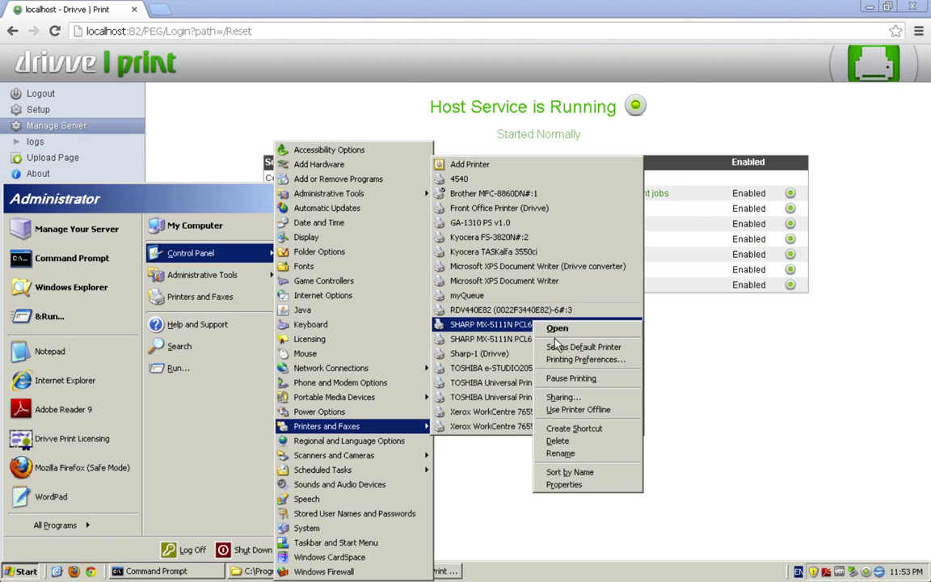
pyautogui.click(583, 359)
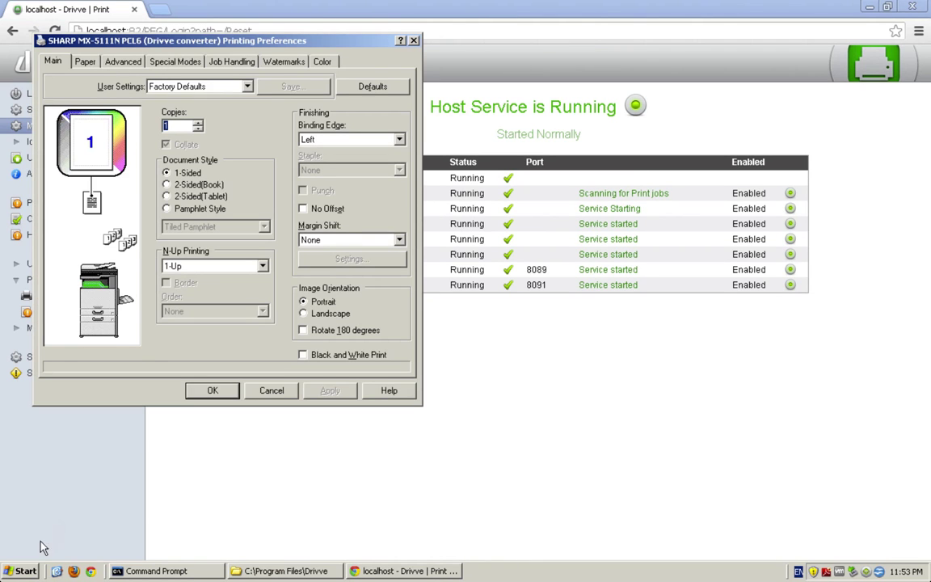
# Step: Return to Printers and Faxes and show the context menu of SHARP MX-5111N PCL6 (Drivve converter)
pyautogui.click(20, 572)
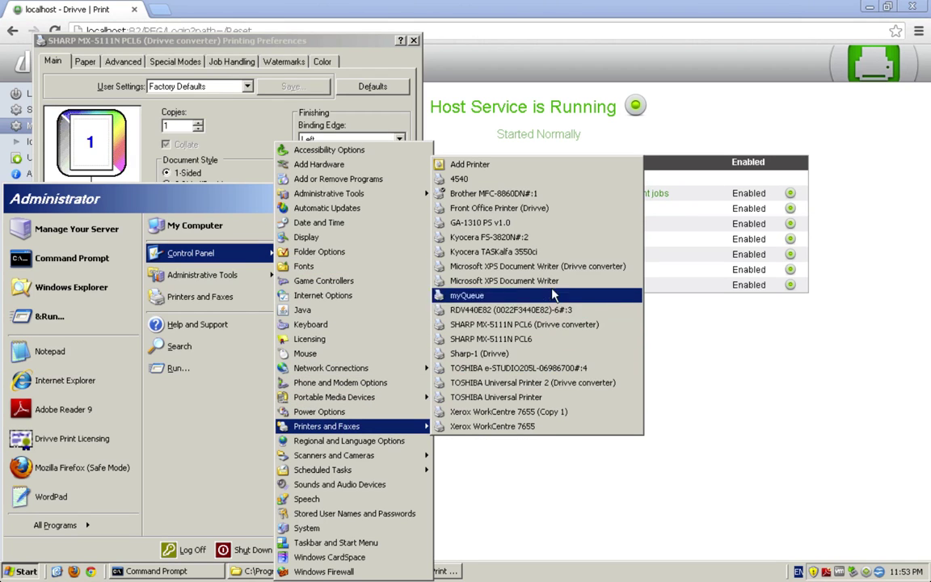
pyautogui.rightClick(543, 326)
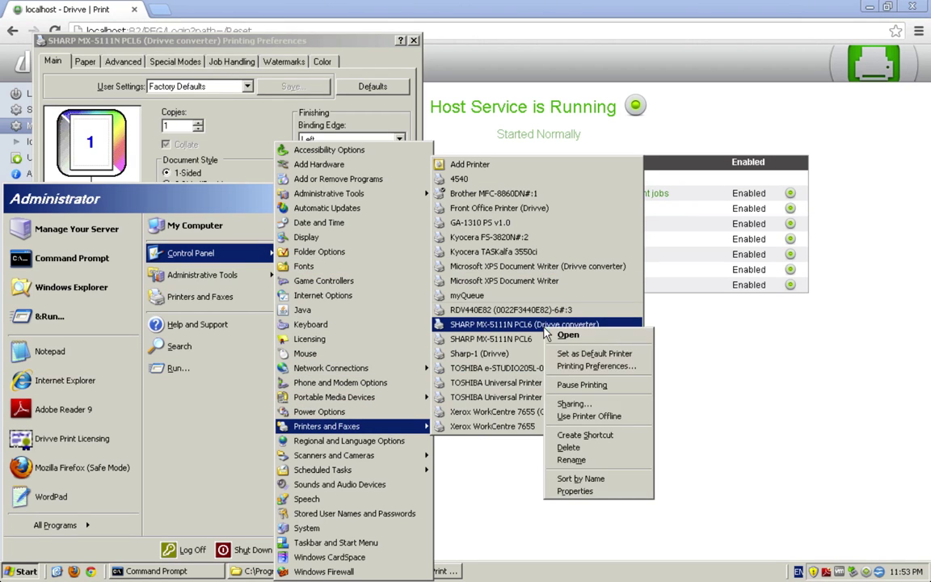
# Step: Confirm the DrivvePrint port uses localhost, port 8089 and Converter target, then close properties and preferences
pyautogui.click(576, 491)
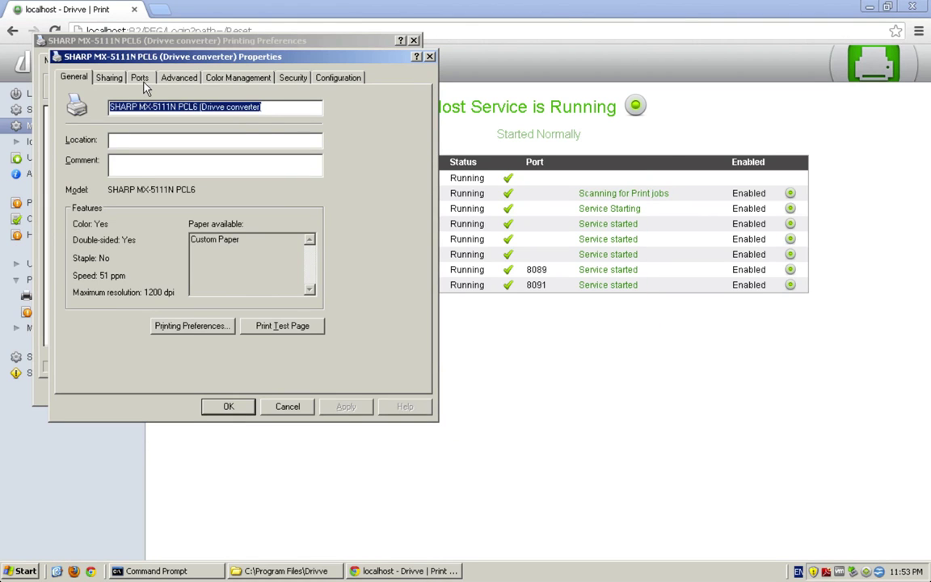
pyautogui.click(139, 78)
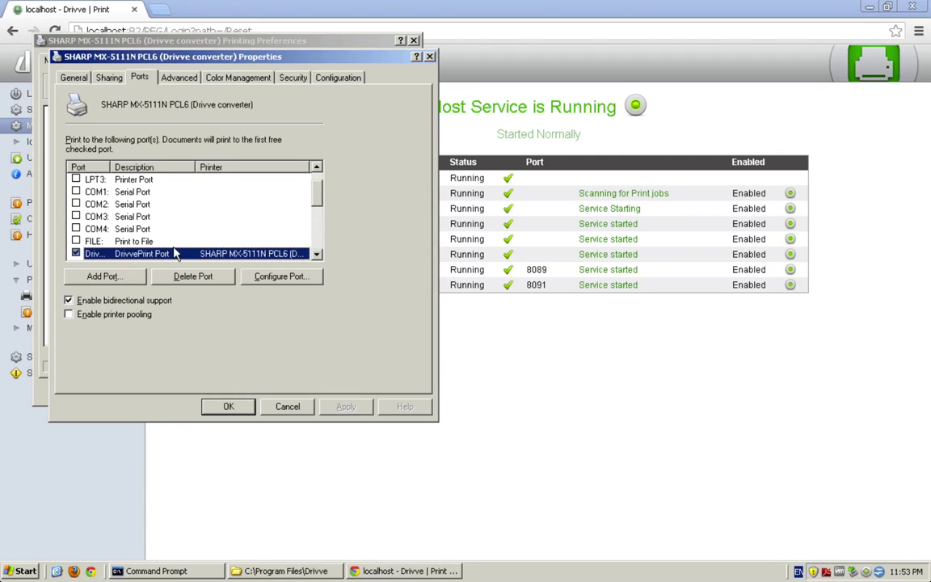
pyautogui.click(252, 276)
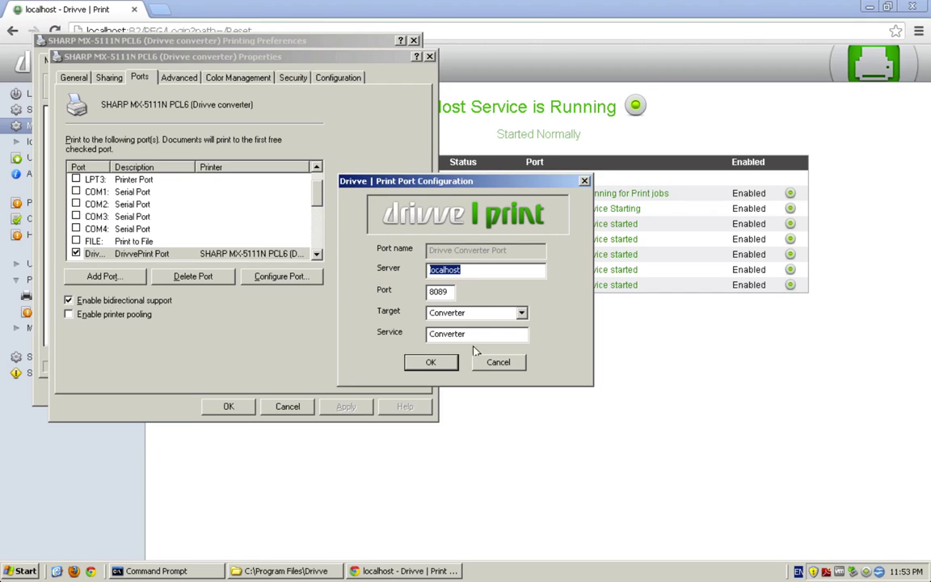
pyautogui.click(430, 365)
pyautogui.click(430, 361)
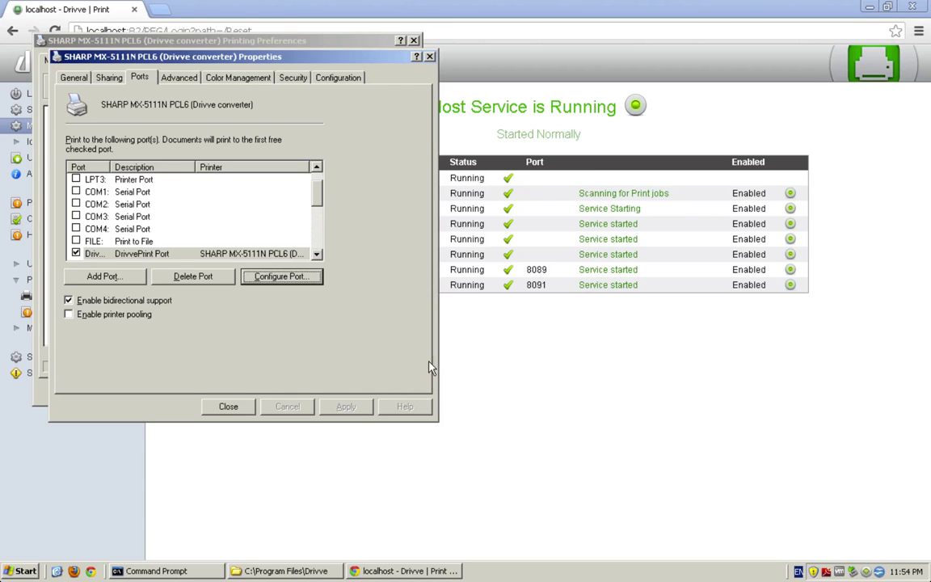
pyautogui.click(228, 406)
pyautogui.click(212, 387)
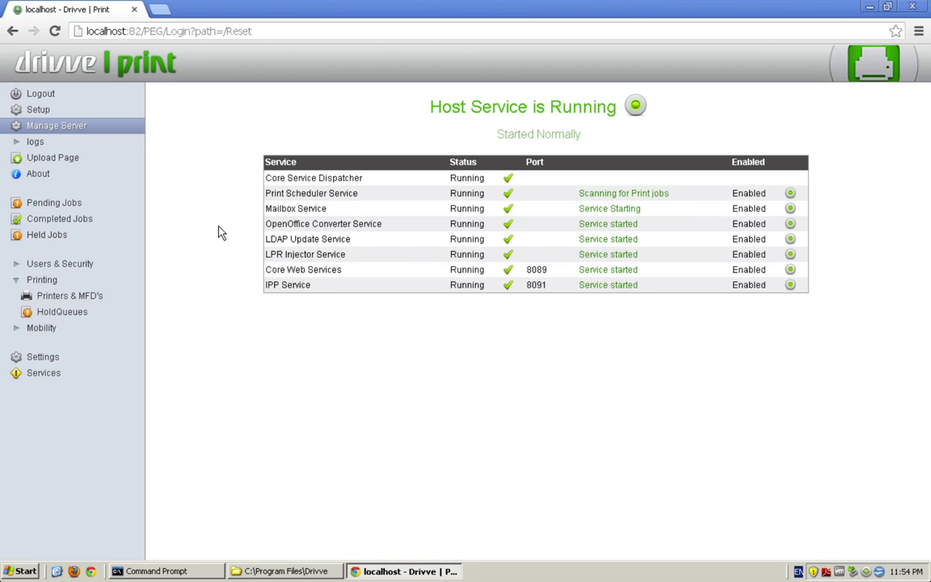
pyautogui.click(155, 570)
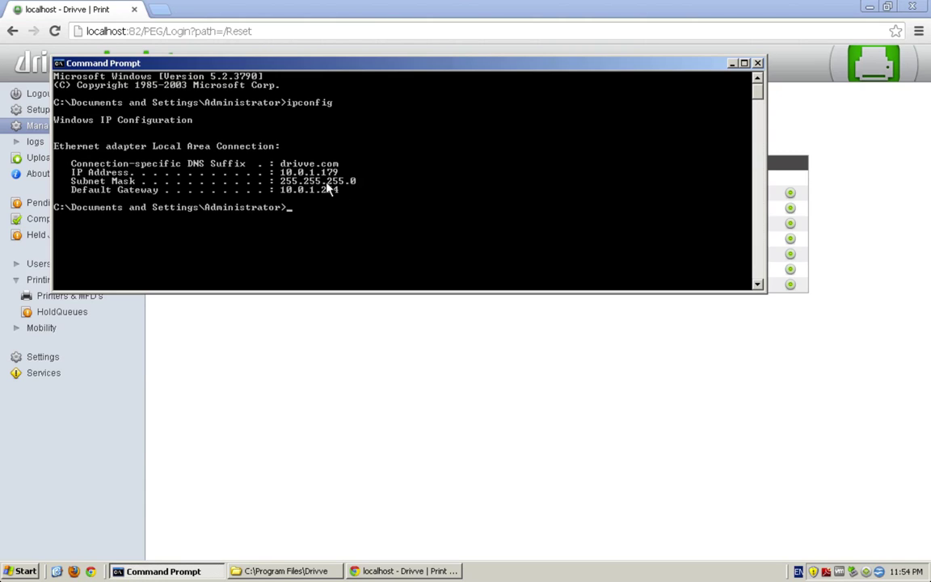
pyautogui.click(381, 358)
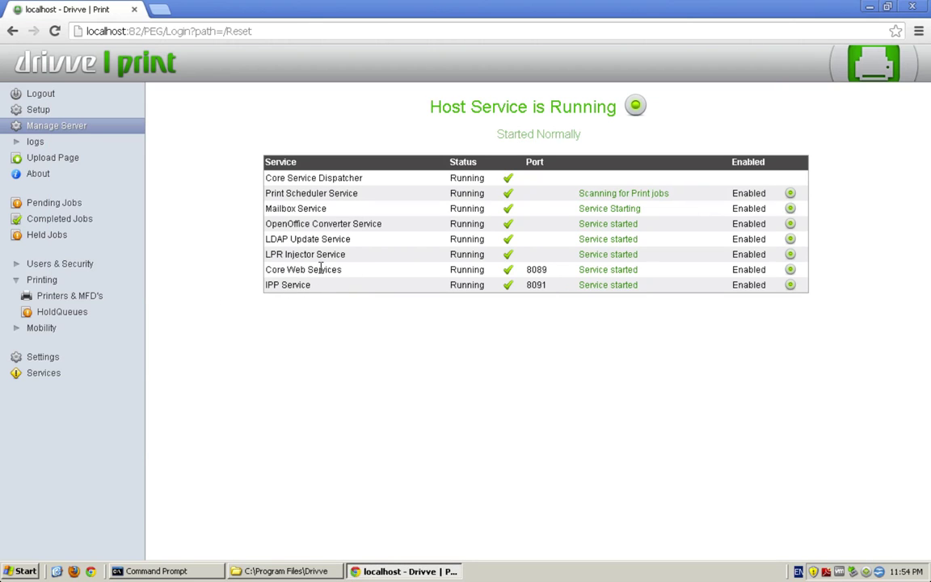
pyautogui.moveTo(280, 269); pyautogui.dragTo(805, 270)
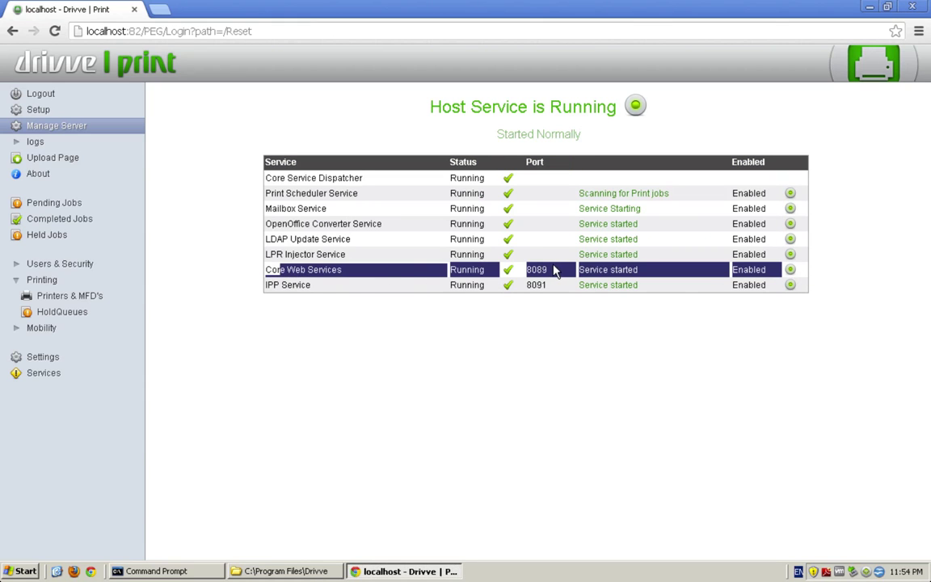
pyautogui.click(318, 258)
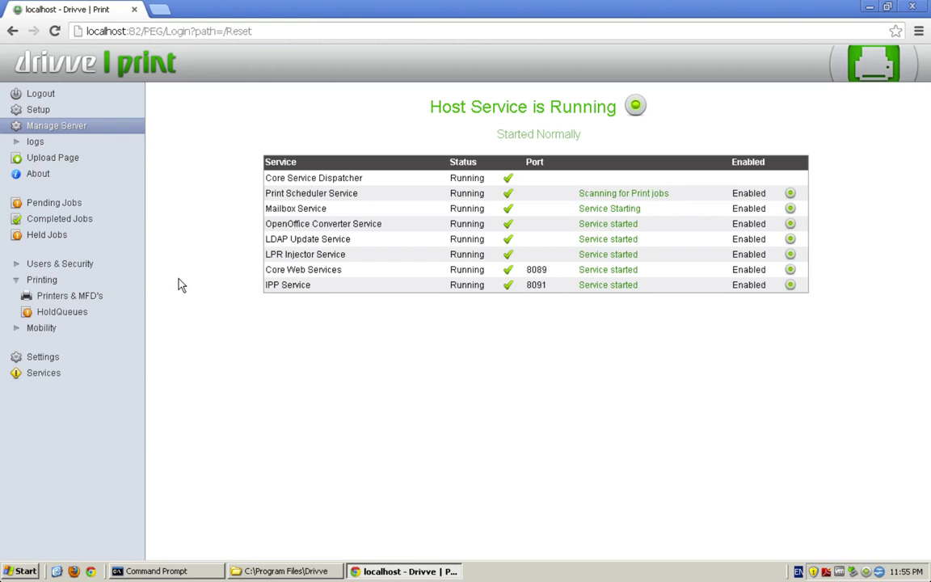
# Step: Go to Mobility > Mailboxes to view the still-empty mailbox list
pyautogui.click(53, 328)
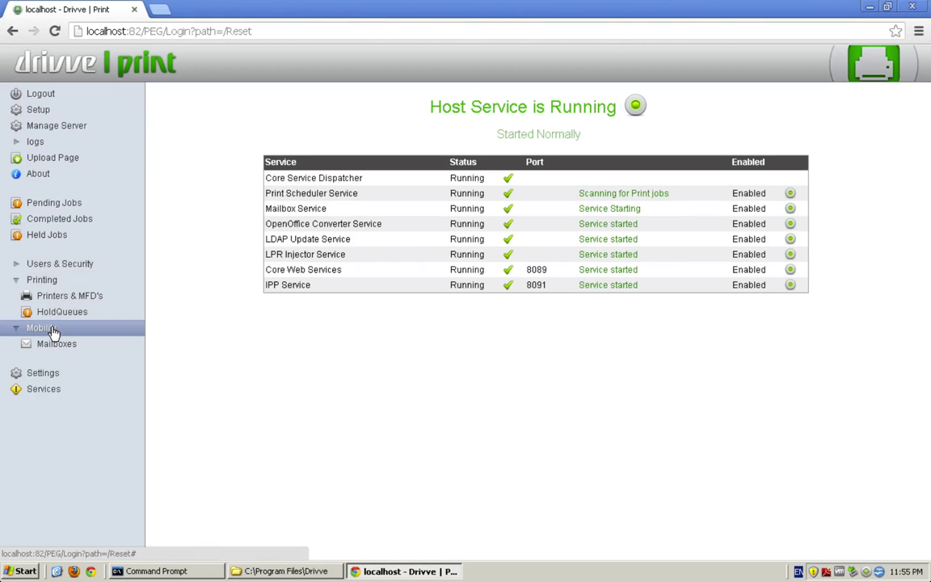
pyautogui.click(70, 345)
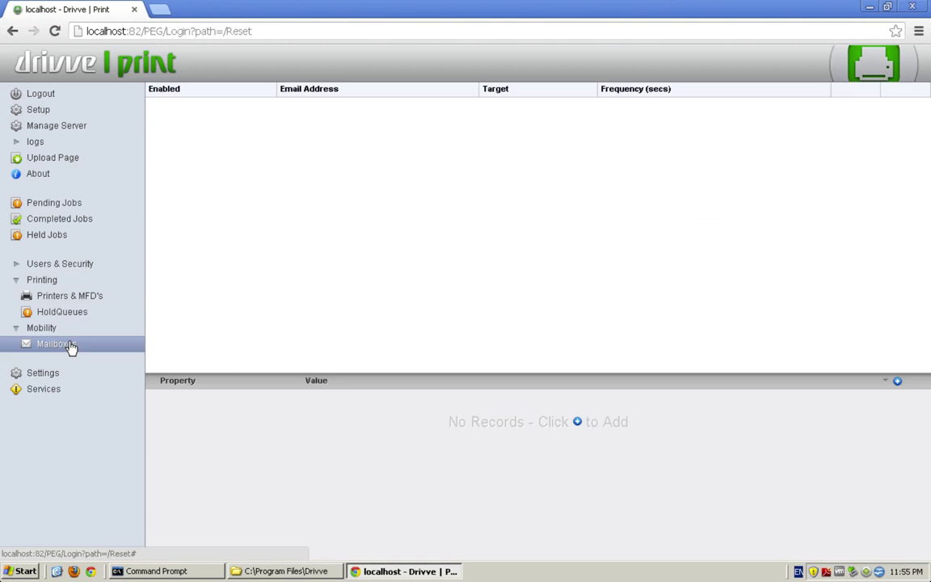